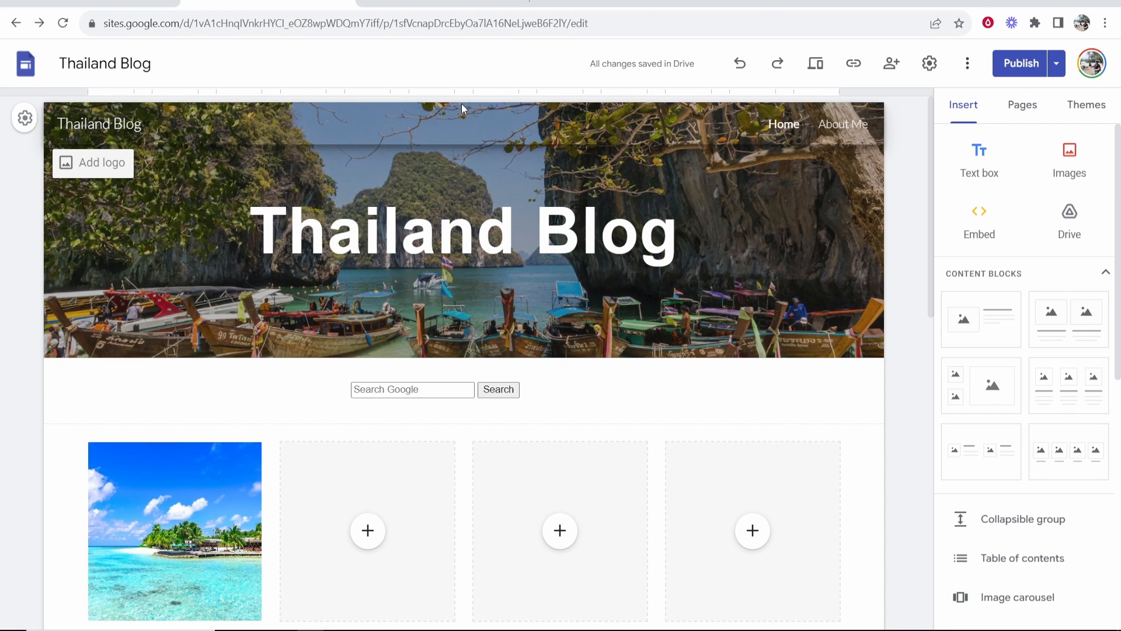
Start the custom domain setup in the settings of the Thailand Blog site
{"action": "left_click", "coordinate": [927, 64]}
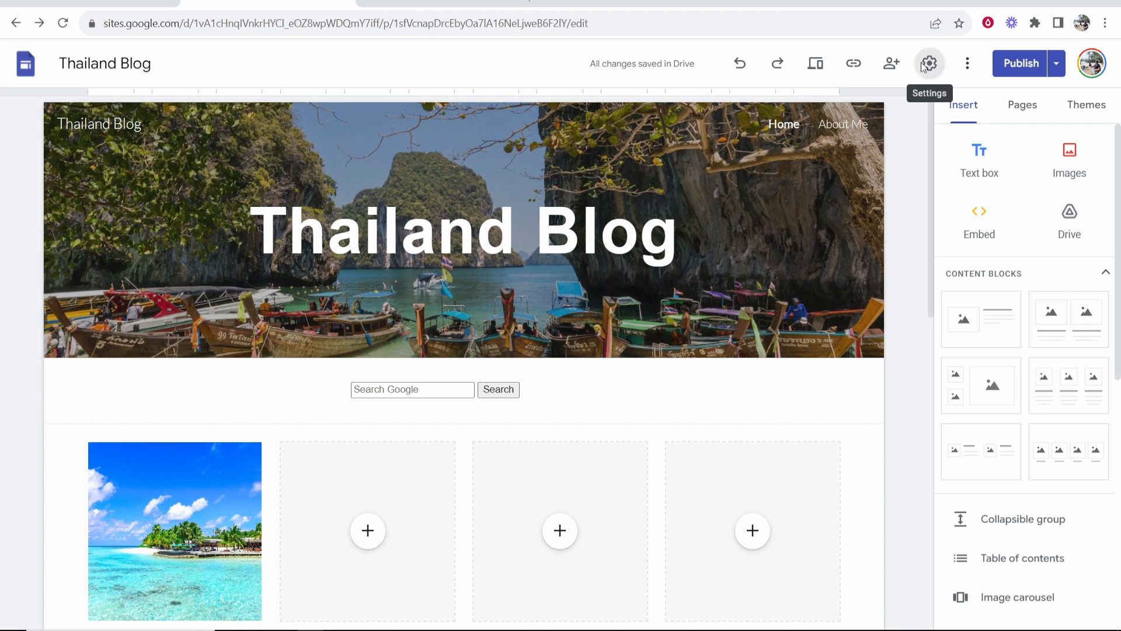
{"action": "left_click", "coordinate": [387, 357]}
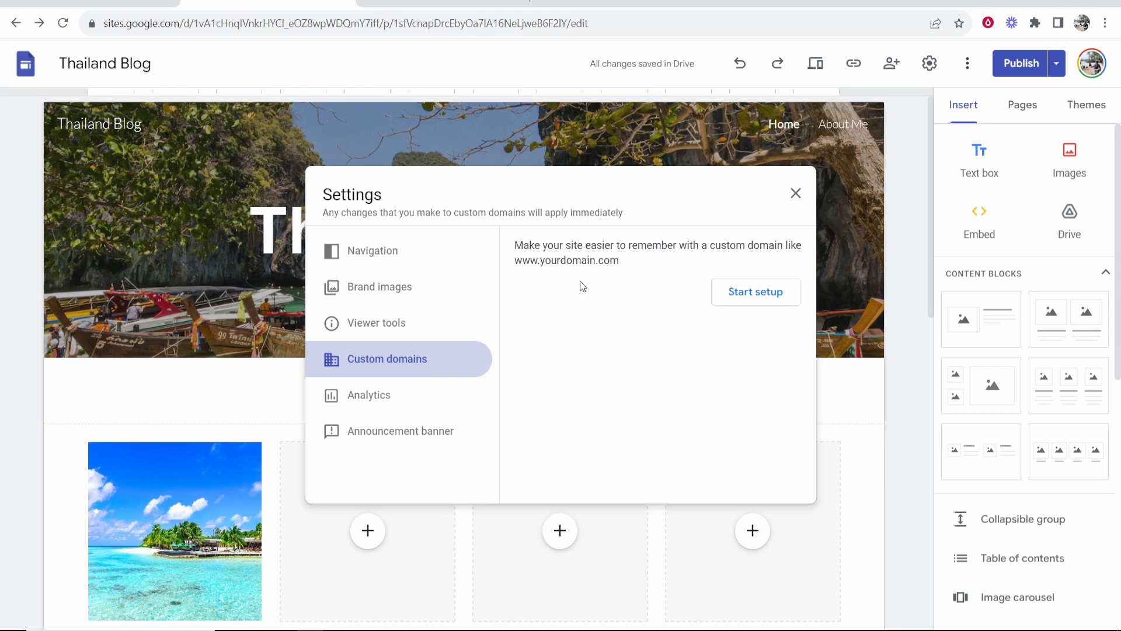
{"action": "left_click_drag", "start_coordinate": [620, 261], "coordinate": [517, 261]}
{"action": "left_click", "coordinate": [518, 264]}
{"action": "left_click", "coordinate": [760, 300]}
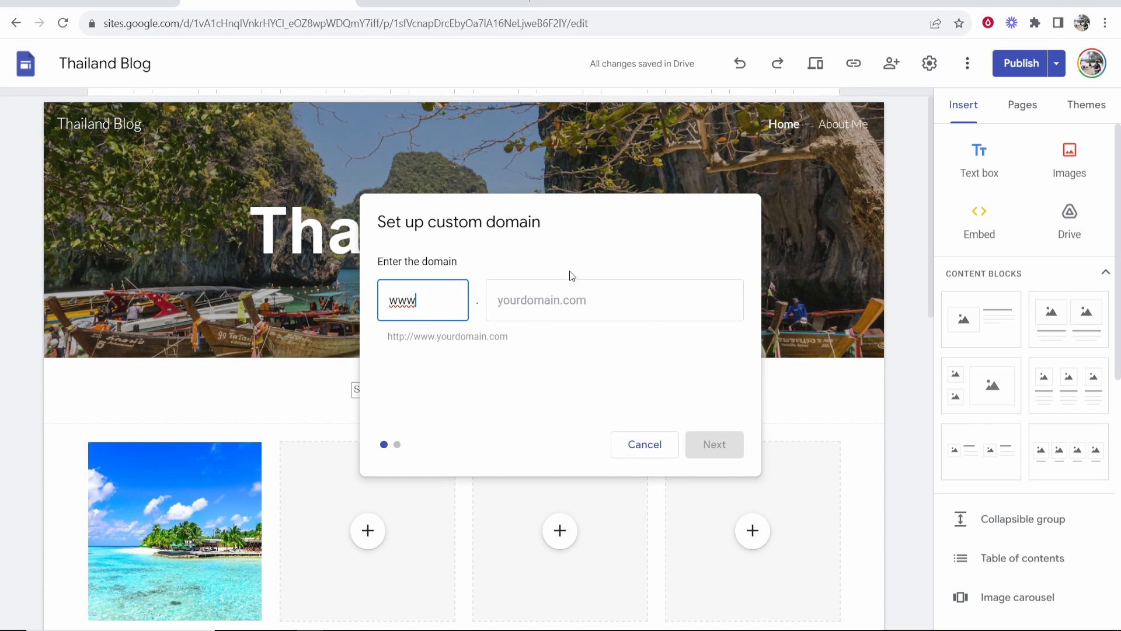
Switch to Namecheap and open the account's domain list
{"action": "left_click", "coordinate": [496, 3]}
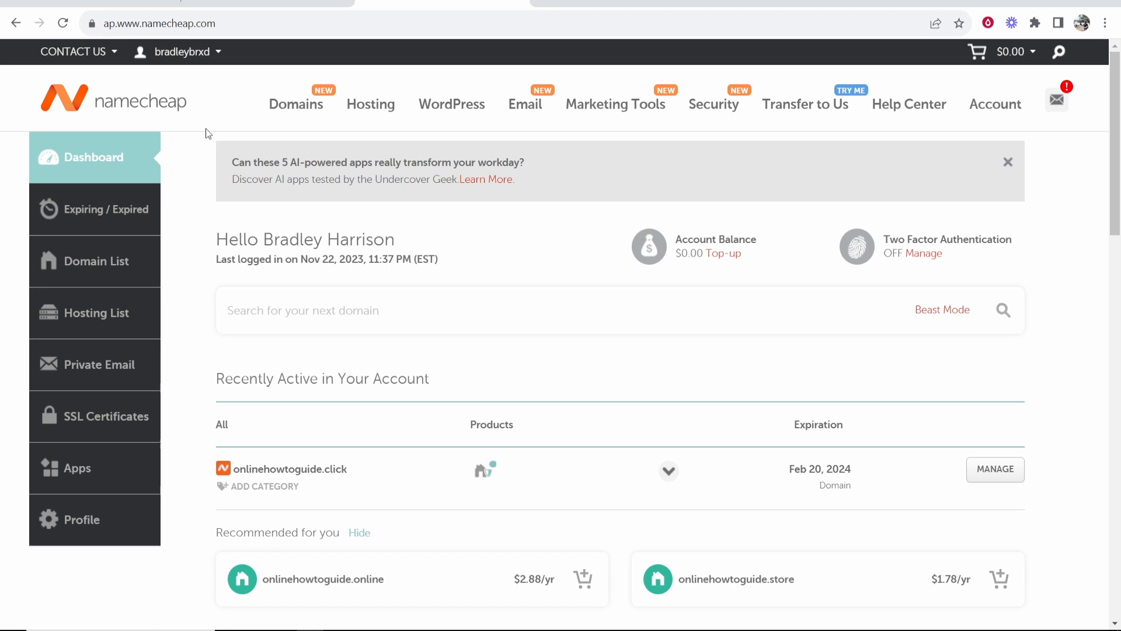
{"action": "mouse_move", "coordinate": [195, 51]}
{"action": "scroll", "coordinate": [358, 453], "scroll_direction": "down", "scroll_amount": 5}
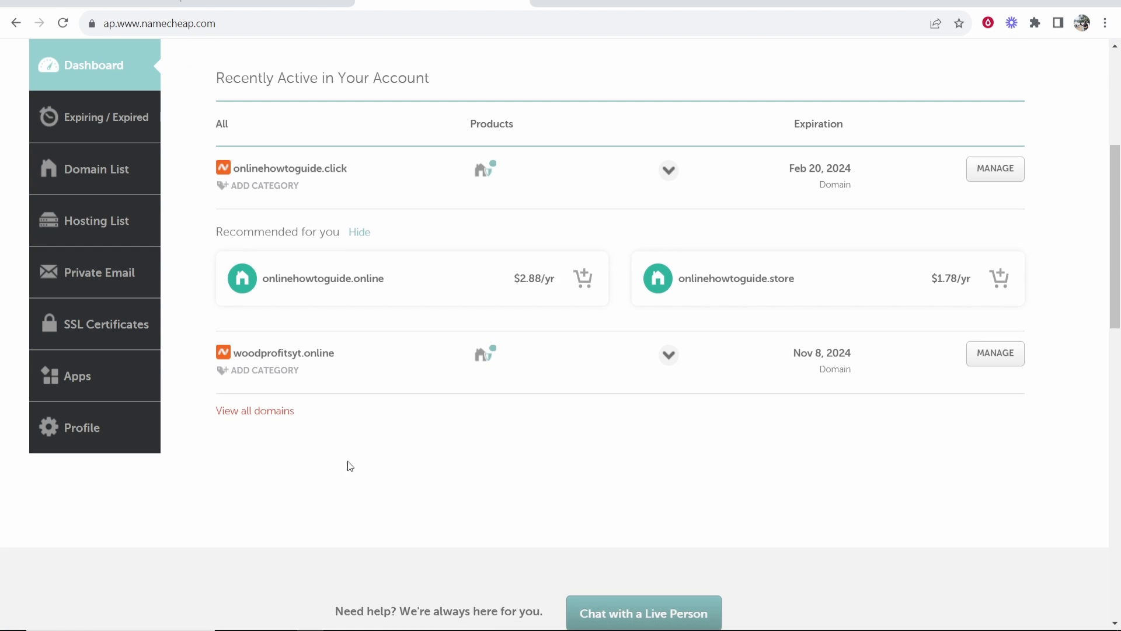
{"action": "scroll", "coordinate": [373, 233], "scroll_direction": "up", "scroll_amount": 3}
{"action": "left_click", "coordinate": [70, 179]}
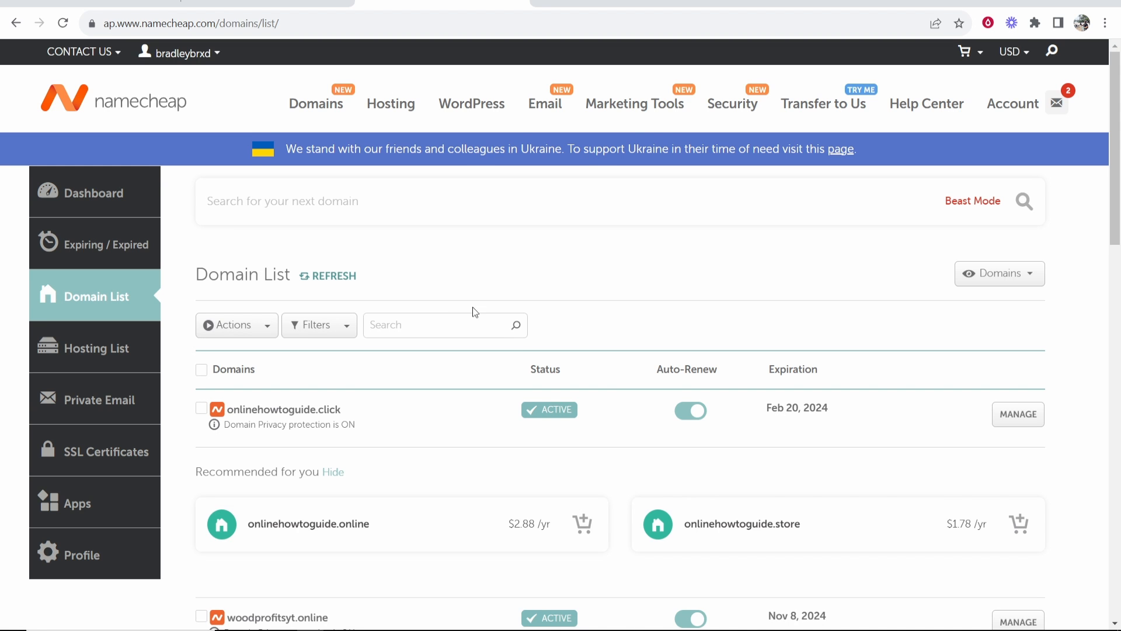
{"action": "scroll", "coordinate": [473, 312], "scroll_direction": "down", "scroll_amount": 1}
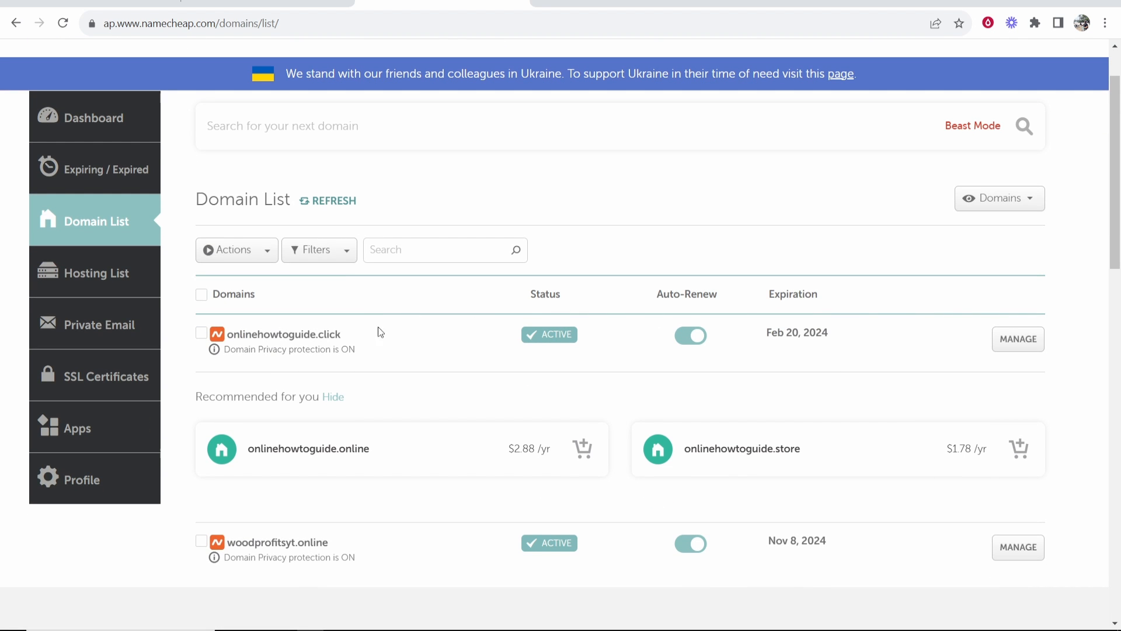
Copy the domain name onlinehowtoguide.click from the domain list
{"action": "left_click_drag", "start_coordinate": [346, 335], "coordinate": [226, 340]}
{"action": "double_click", "coordinate": [228, 339]}
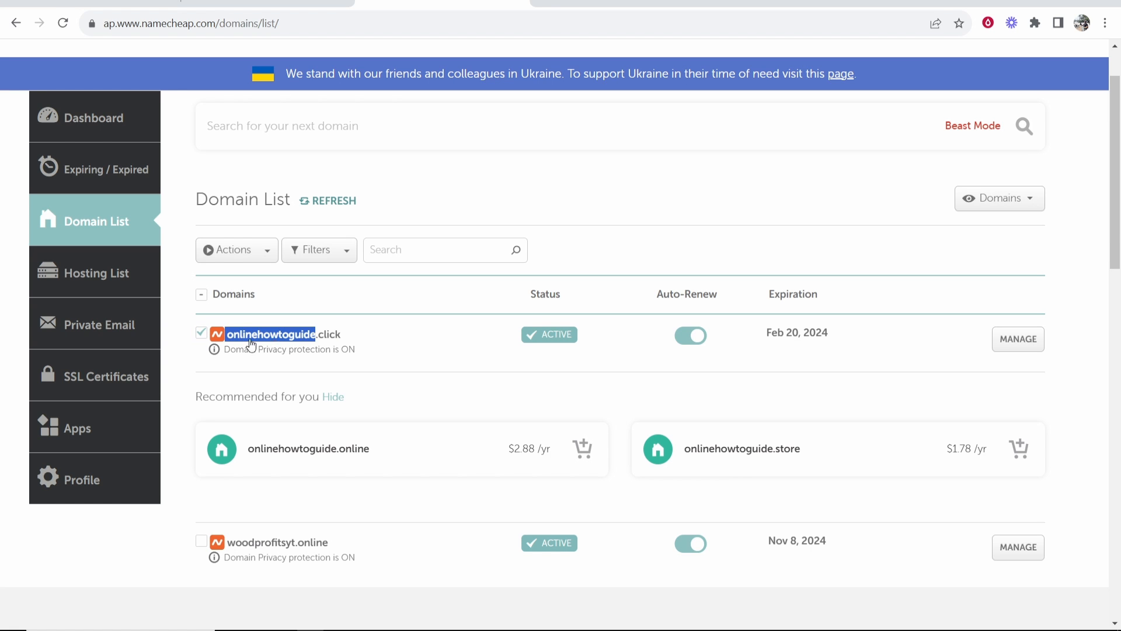
{"action": "left_click_drag", "start_coordinate": [409, 343], "coordinate": [228, 343]}
{"action": "right_click", "coordinate": [232, 339]}
{"action": "left_click", "coordinate": [249, 352]}
Switch back to Google Sites and paste onlinehowtoguide.click as the custom domain, keeping the www prefix
{"action": "left_click", "coordinate": [268, 3]}
{"action": "left_click", "coordinate": [550, 313]}
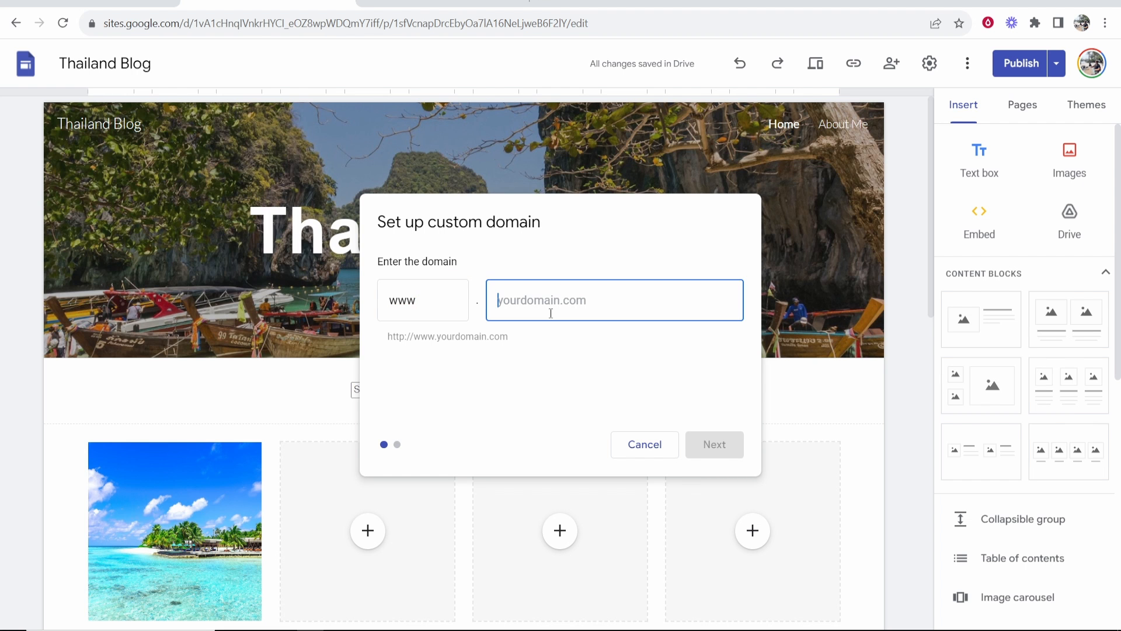
{"action": "right_click", "coordinate": [550, 312]}
{"action": "left_click", "coordinate": [596, 415]}
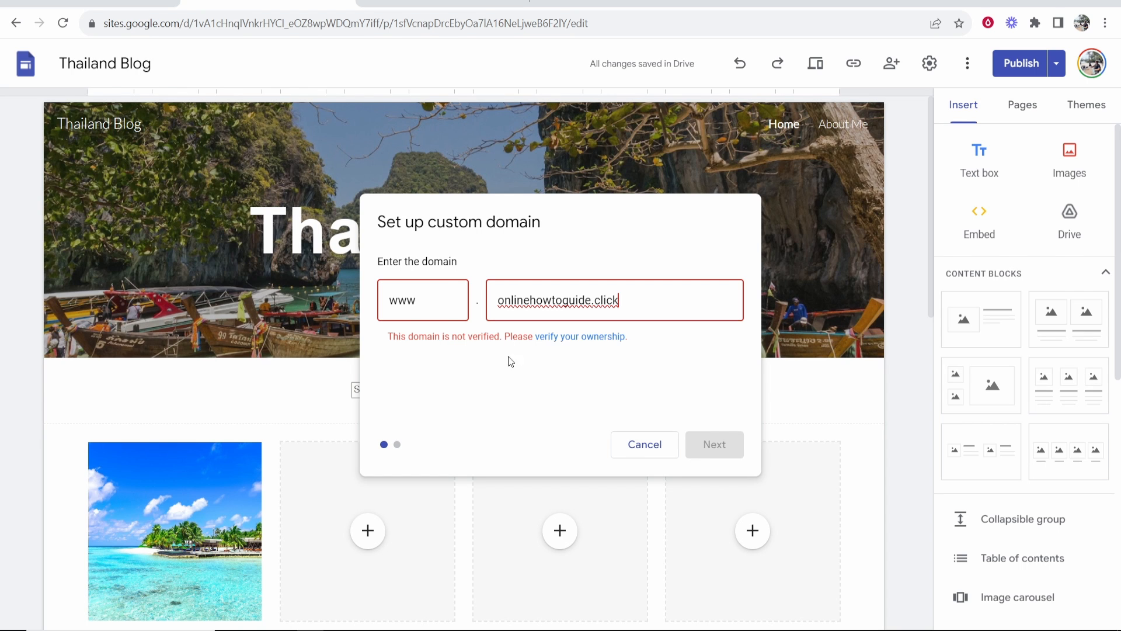
{"action": "left_click", "coordinate": [566, 342]}
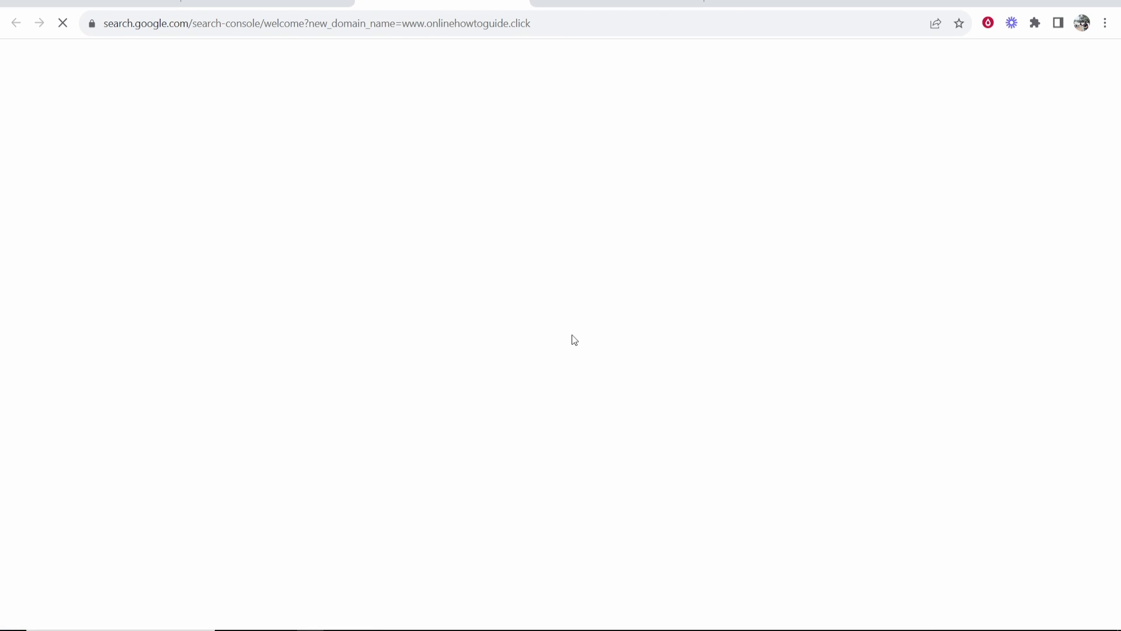
{"action": "left_click_drag", "start_coordinate": [347, 155], "coordinate": [768, 159]}
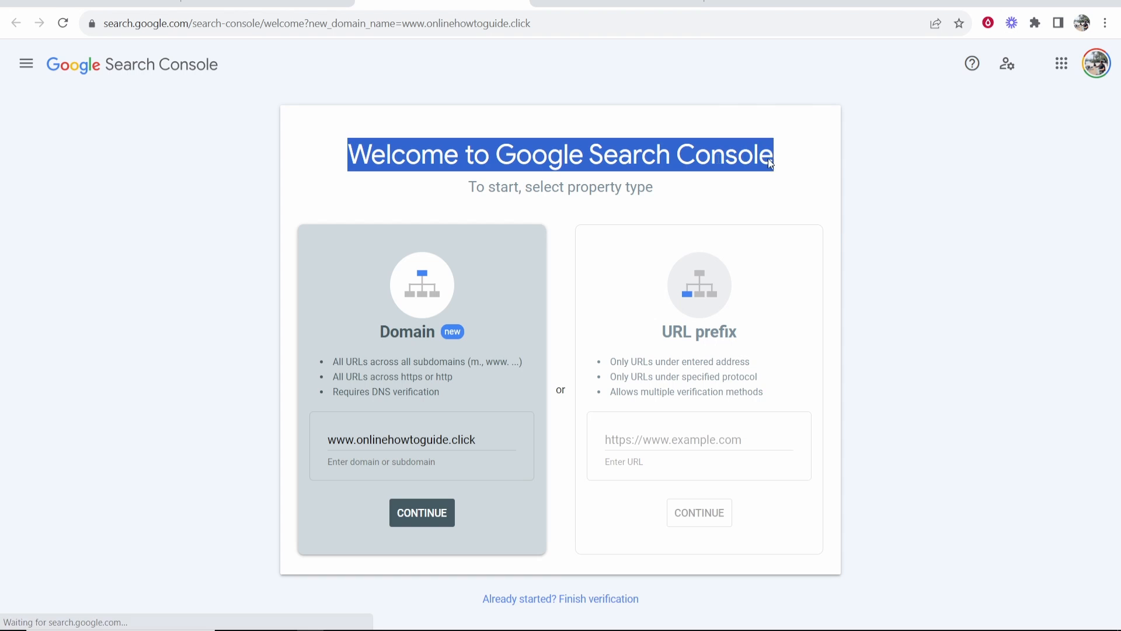
{"action": "left_click", "coordinate": [559, 178]}
{"action": "left_click_drag", "start_coordinate": [500, 151], "coordinate": [790, 159]}
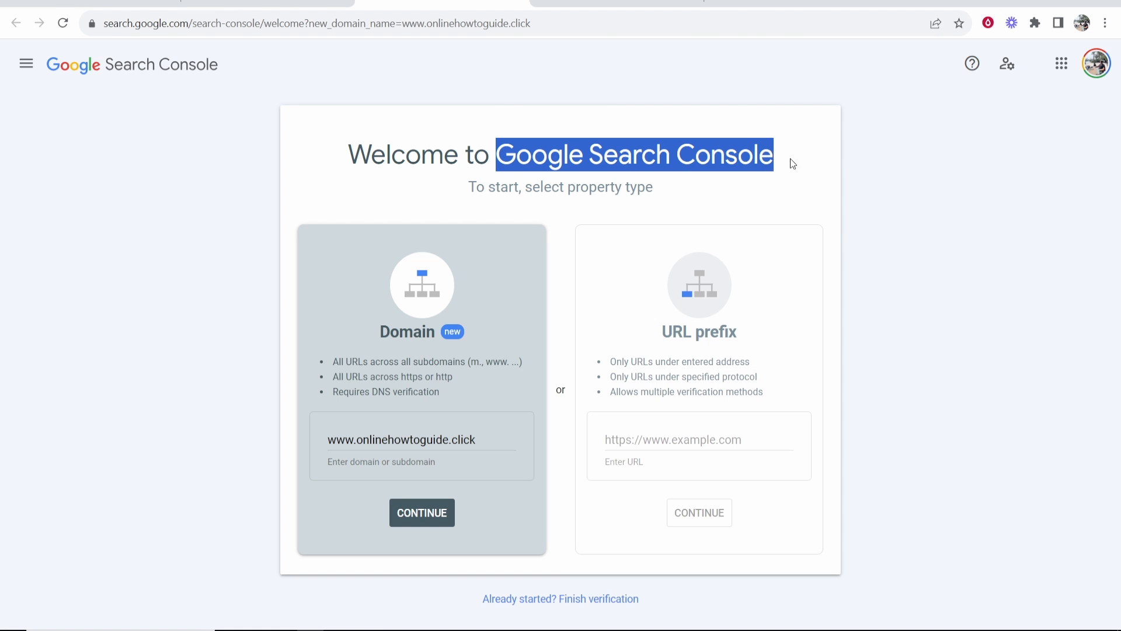
{"action": "left_click", "coordinate": [618, 116]}
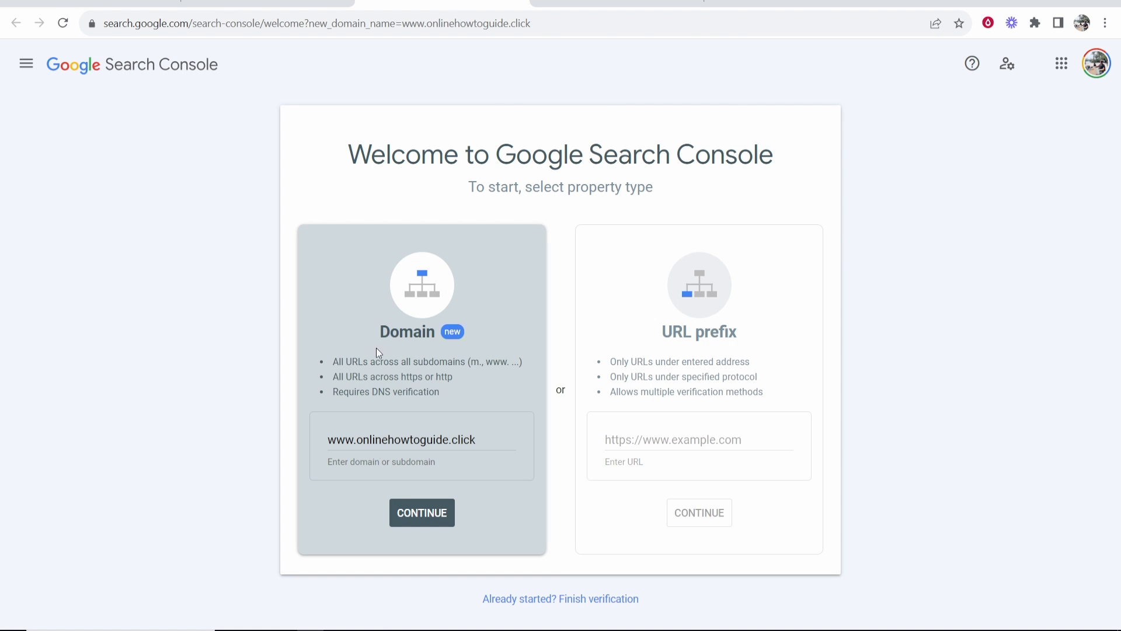
{"action": "left_click_drag", "start_coordinate": [473, 439], "coordinate": [372, 372]}
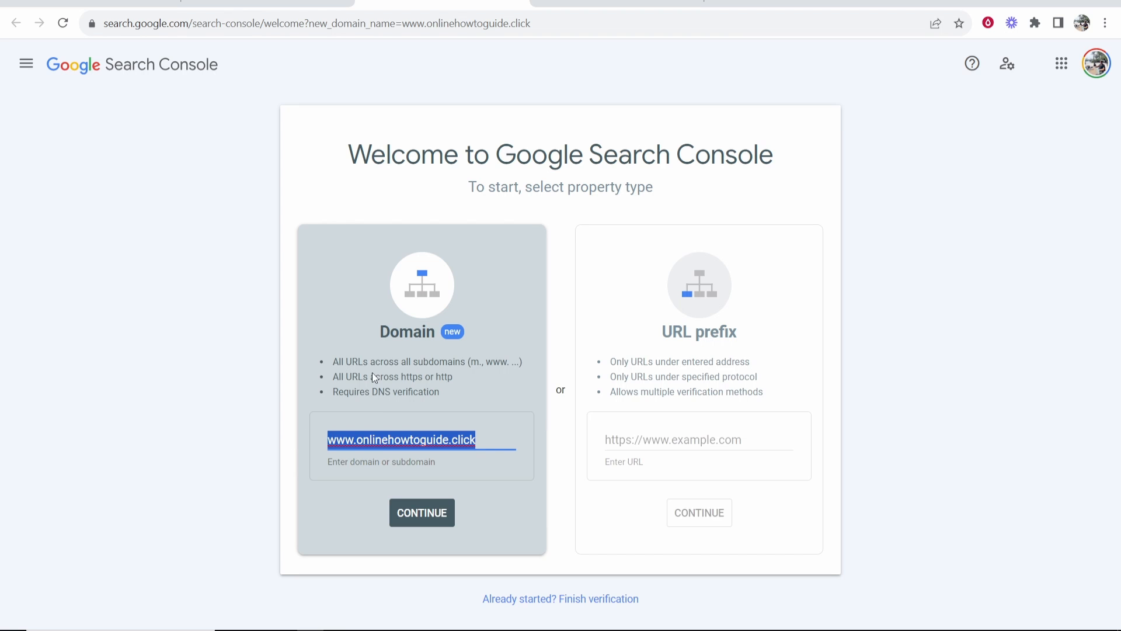
{"action": "left_click", "coordinate": [372, 371]}
{"action": "left_click", "coordinate": [439, 519]}
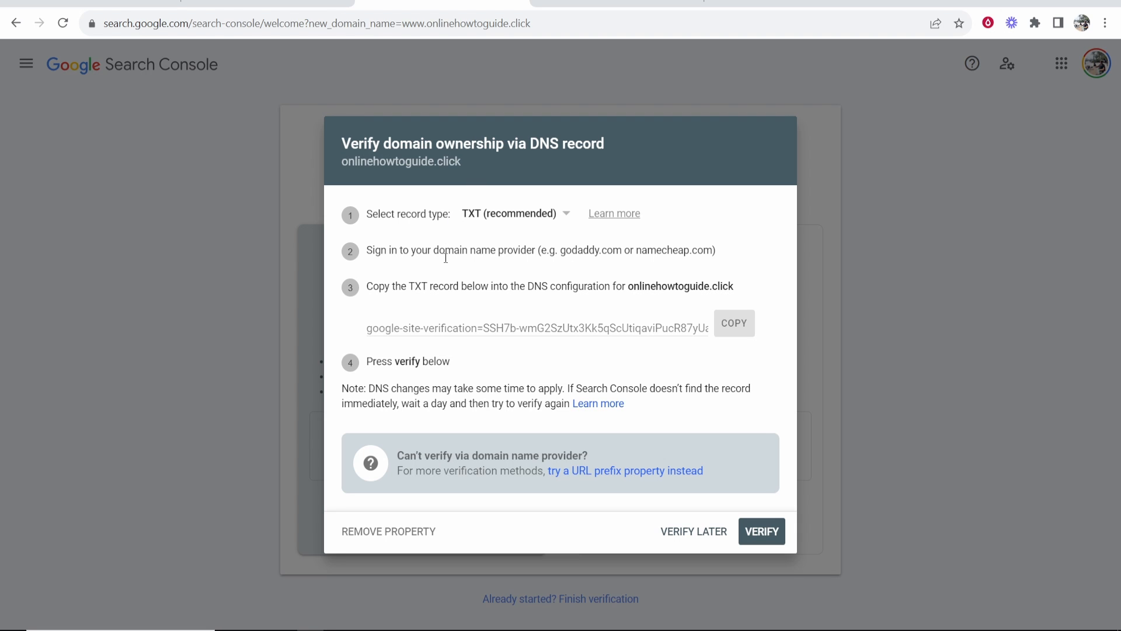
{"action": "left_click", "coordinate": [740, 323]}
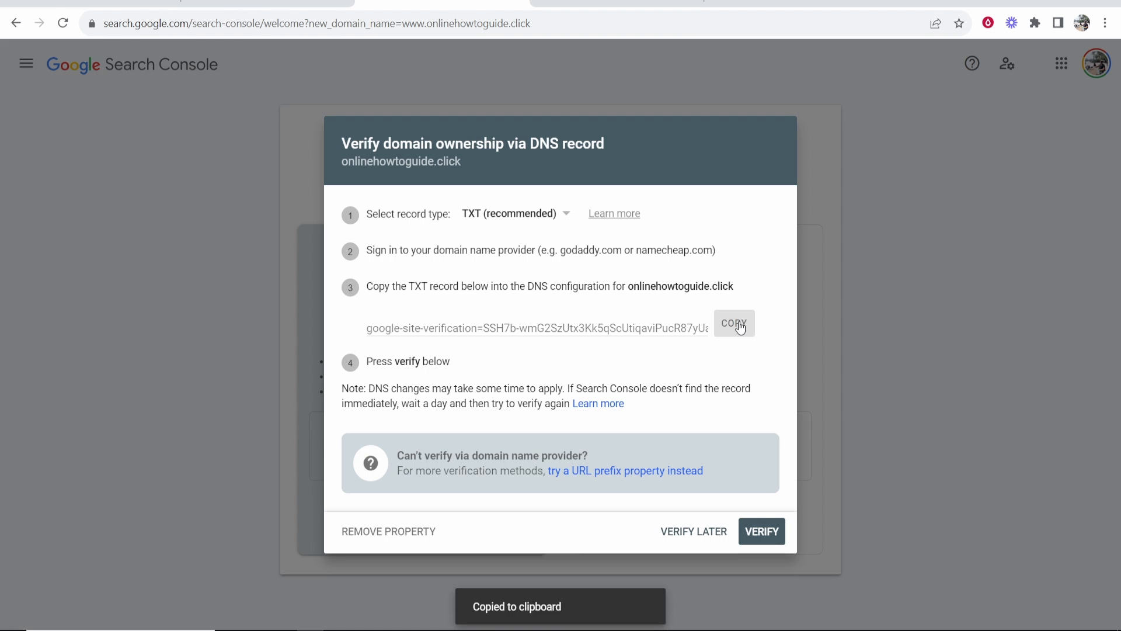
Switch to Namecheap and delete the existing A and CNAME host records in the advanced DNS settings of onlinehowtoguide.click
{"action": "left_click", "coordinate": [594, 2]}
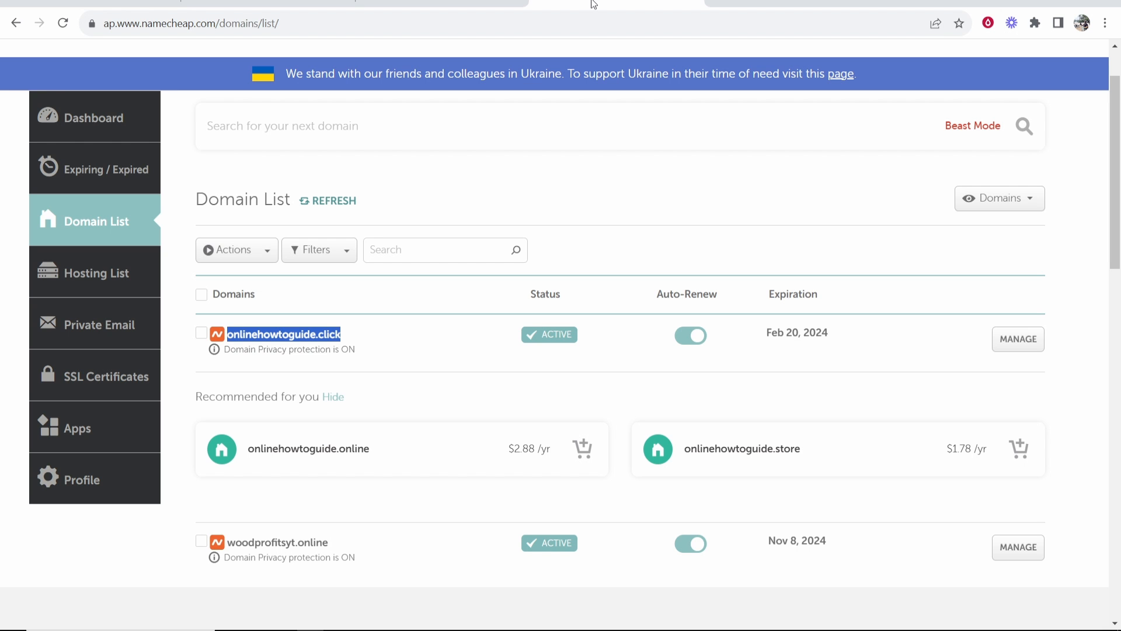
{"action": "left_click", "coordinate": [1023, 340]}
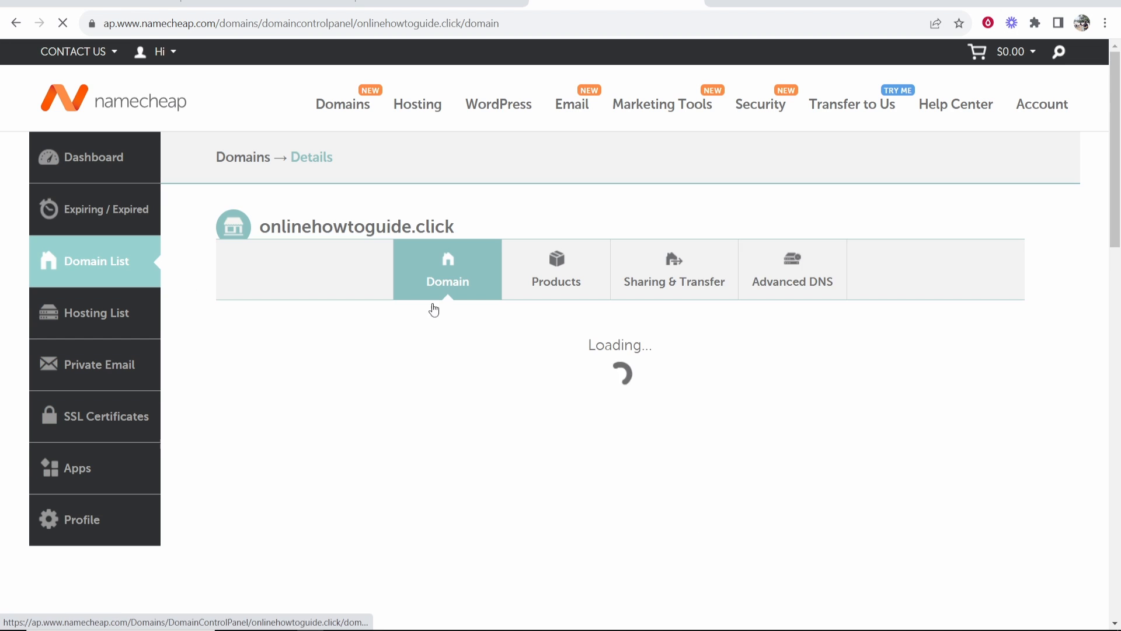
{"action": "left_click", "coordinate": [777, 291]}
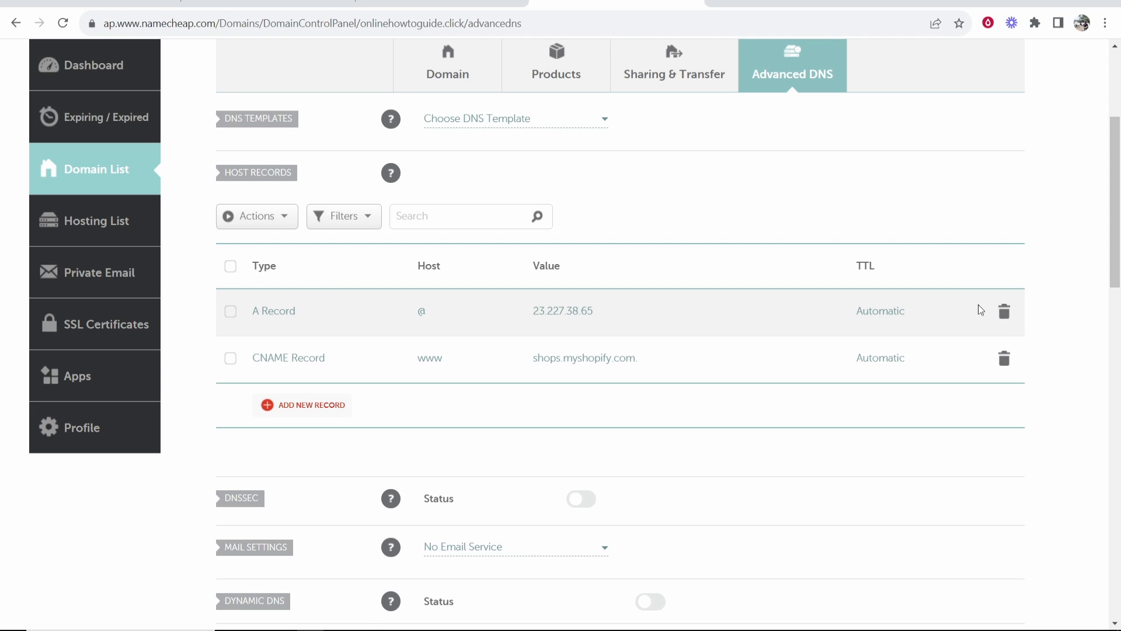
{"action": "left_click", "coordinate": [1010, 316]}
{"action": "left_click", "coordinate": [937, 379]}
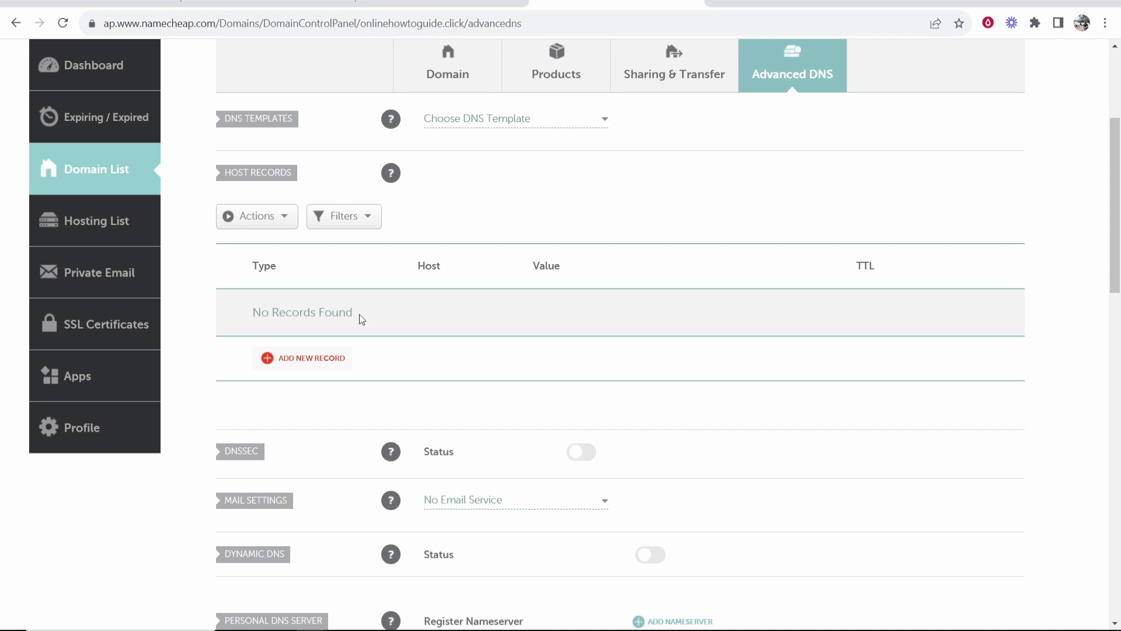
Add a TXT host record with host @ and paste the Google site verification token as its value
{"action": "left_click", "coordinate": [295, 357]}
{"action": "scroll", "coordinate": [313, 313], "scroll_direction": "down", "scroll_amount": 3}
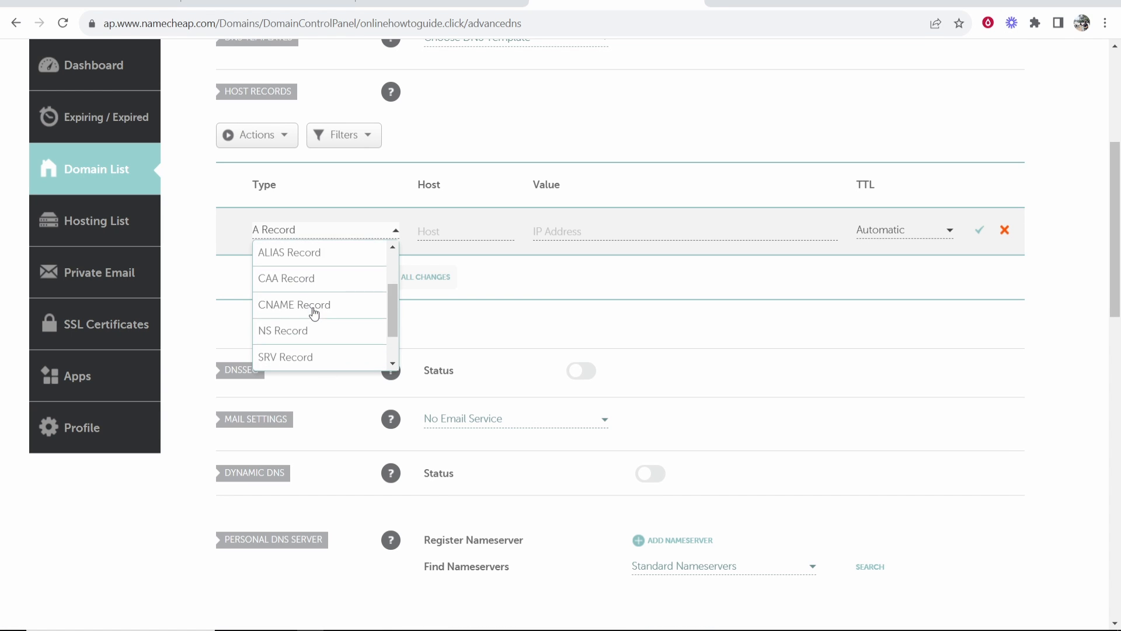
{"action": "left_click", "coordinate": [286, 331]}
{"action": "left_click", "coordinate": [446, 232]}
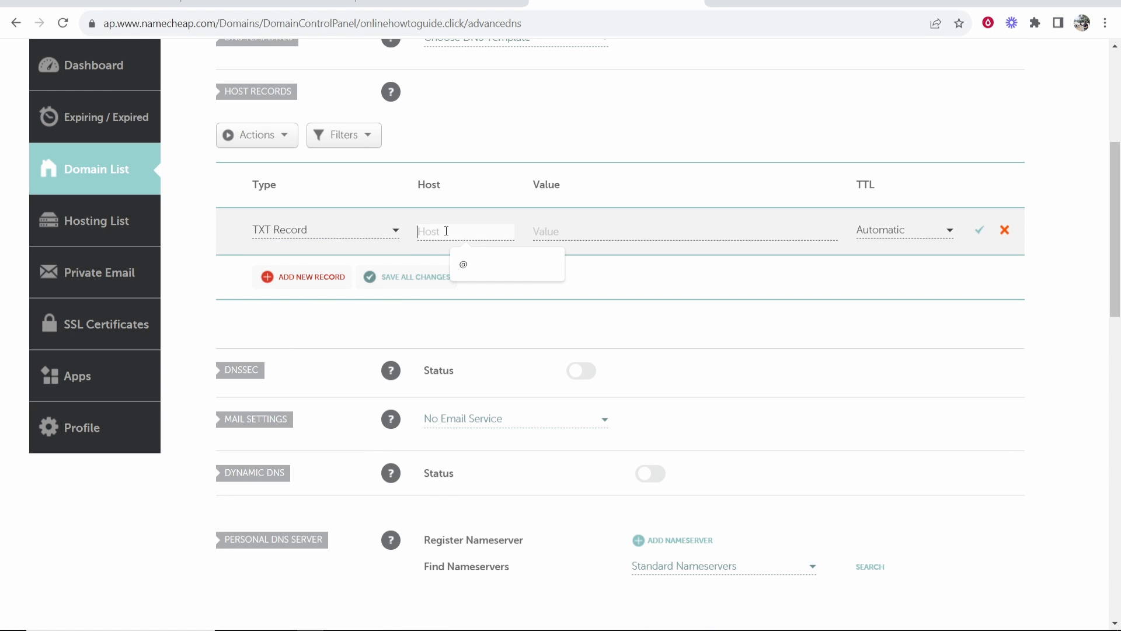
{"action": "type", "text": "@"}
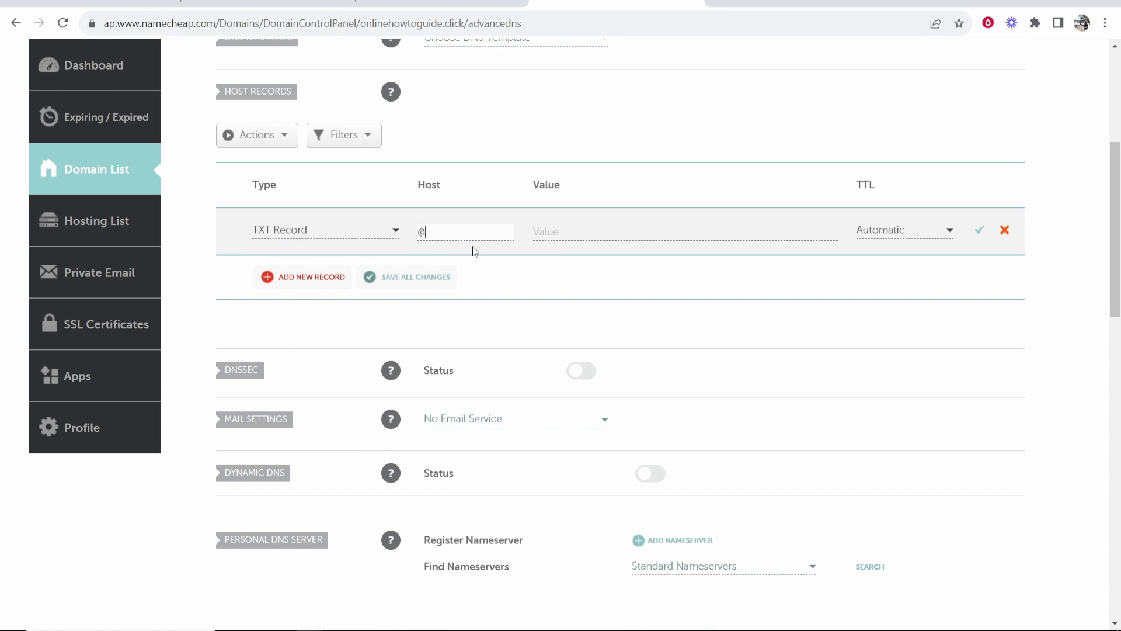
{"action": "left_click", "coordinate": [563, 231]}
{"action": "right_click", "coordinate": [562, 232]}
{"action": "left_click", "coordinate": [607, 333]}
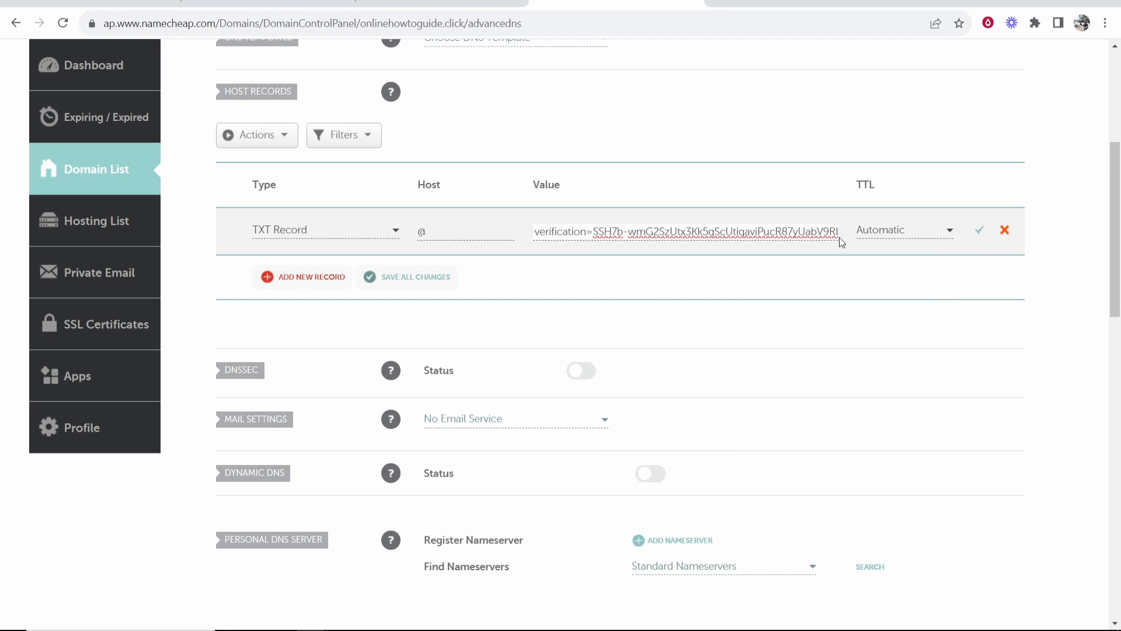
Check the TXT record's value against the one in Search Console and save the new host record
{"action": "left_click_drag", "start_coordinate": [836, 232], "coordinate": [493, 237]}
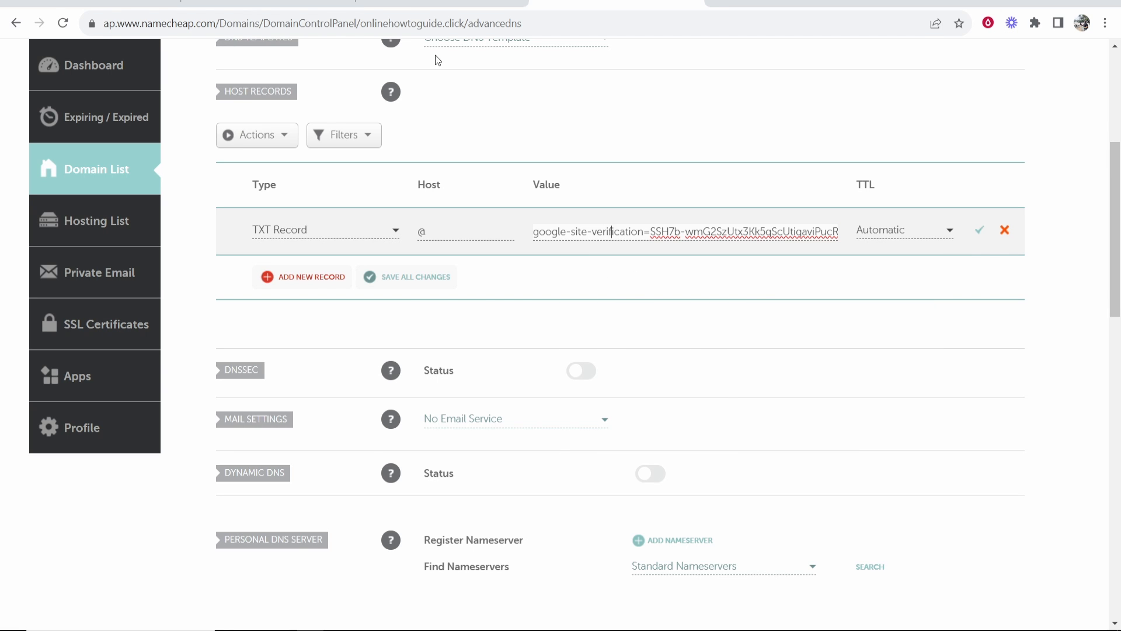
{"action": "left_click", "coordinate": [441, 4]}
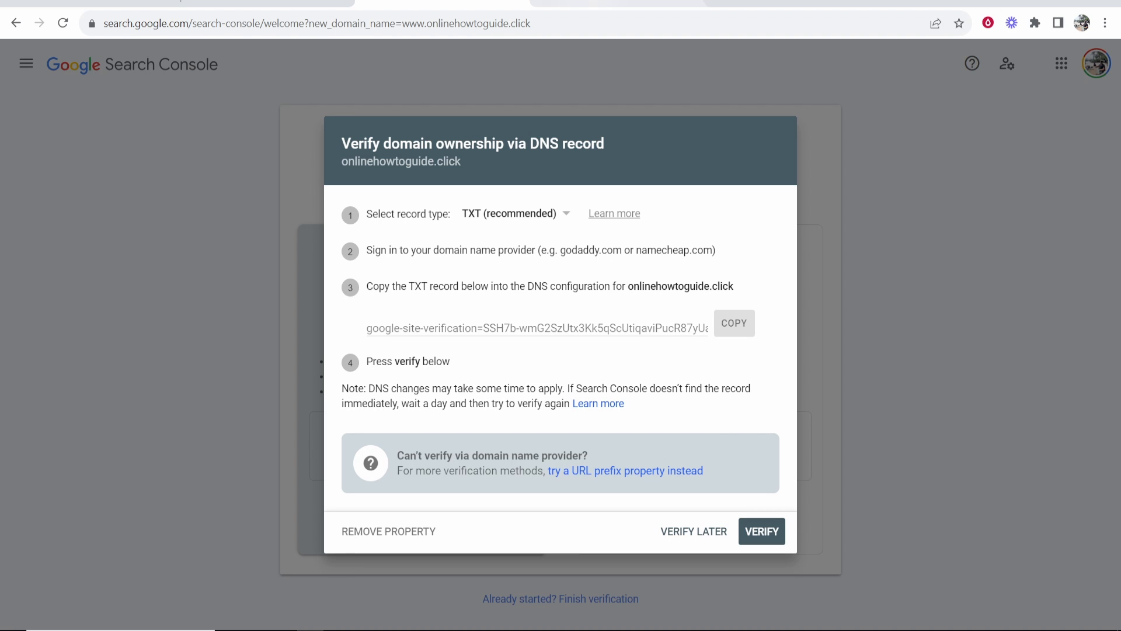
{"action": "left_click", "coordinate": [615, 3]}
{"action": "left_click", "coordinate": [978, 234]}
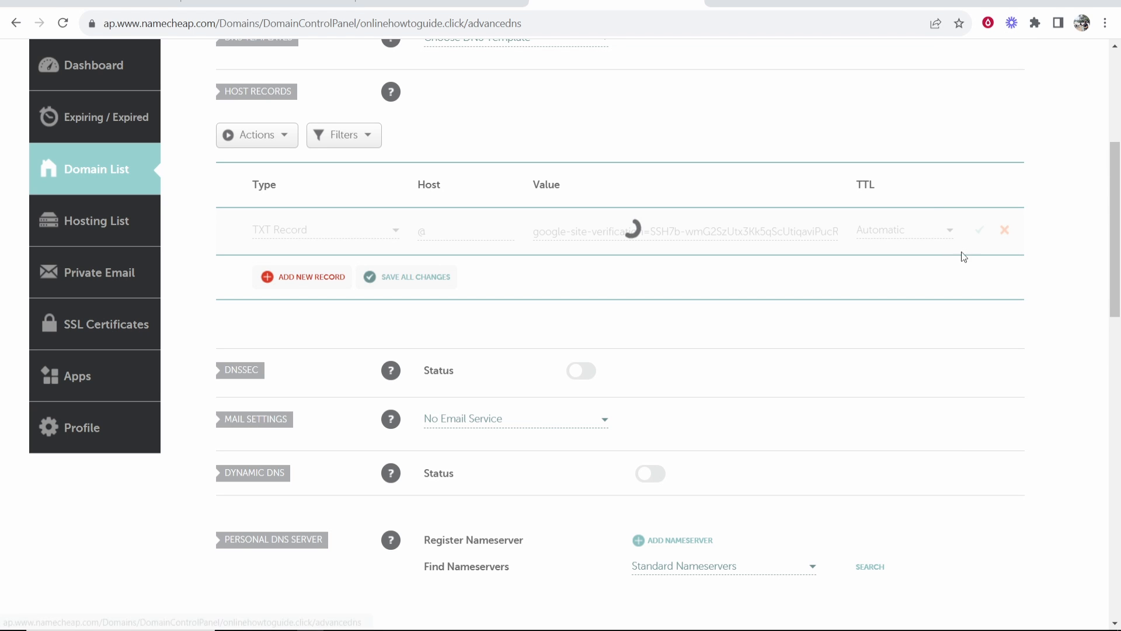
{"action": "scroll", "coordinate": [806, 281], "scroll_direction": "up", "scroll_amount": 3}
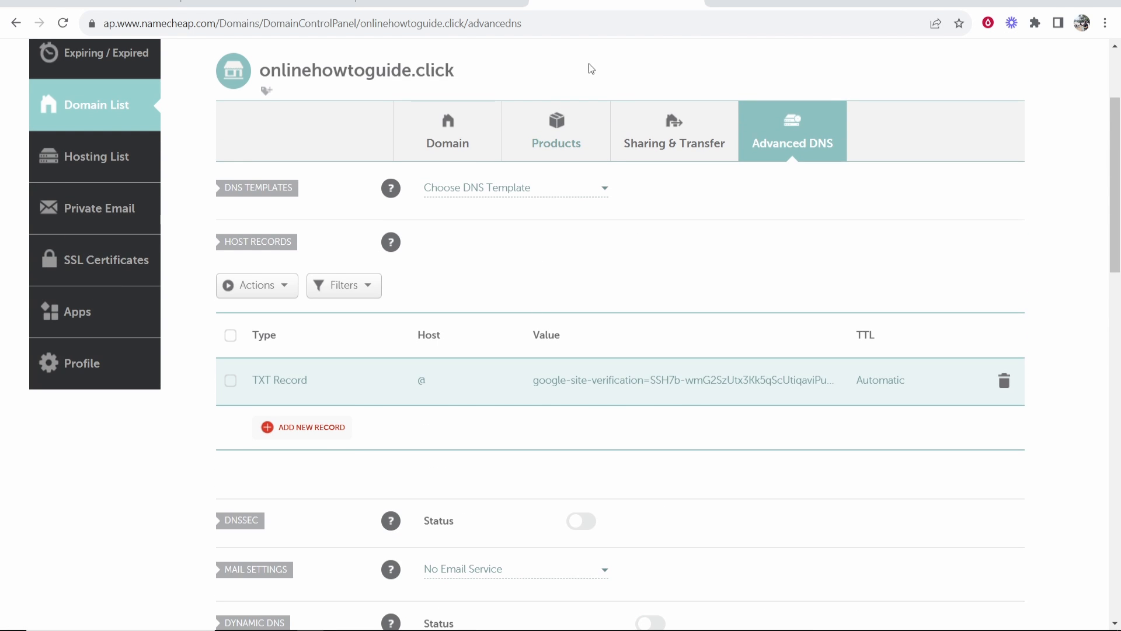
Verify ownership of onlinehowtoguide.click in Search Console, retrying once if needed, and return to the custom domain setup in Google Sites
{"action": "left_click", "coordinate": [441, 3]}
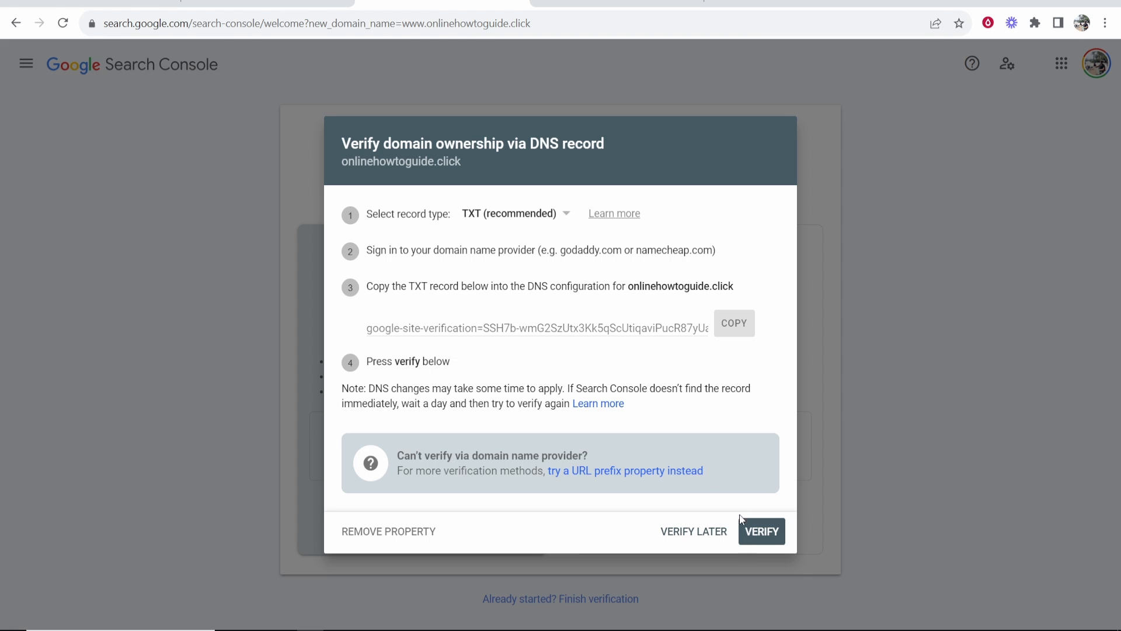
{"action": "left_click", "coordinate": [761, 533]}
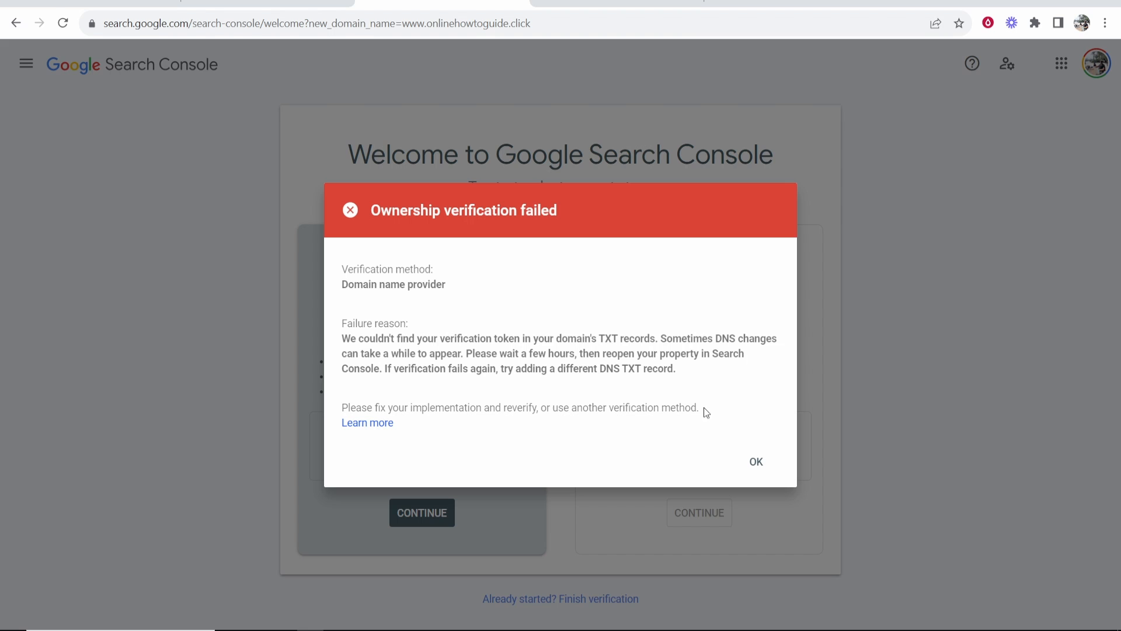
{"action": "left_click", "coordinate": [757, 460]}
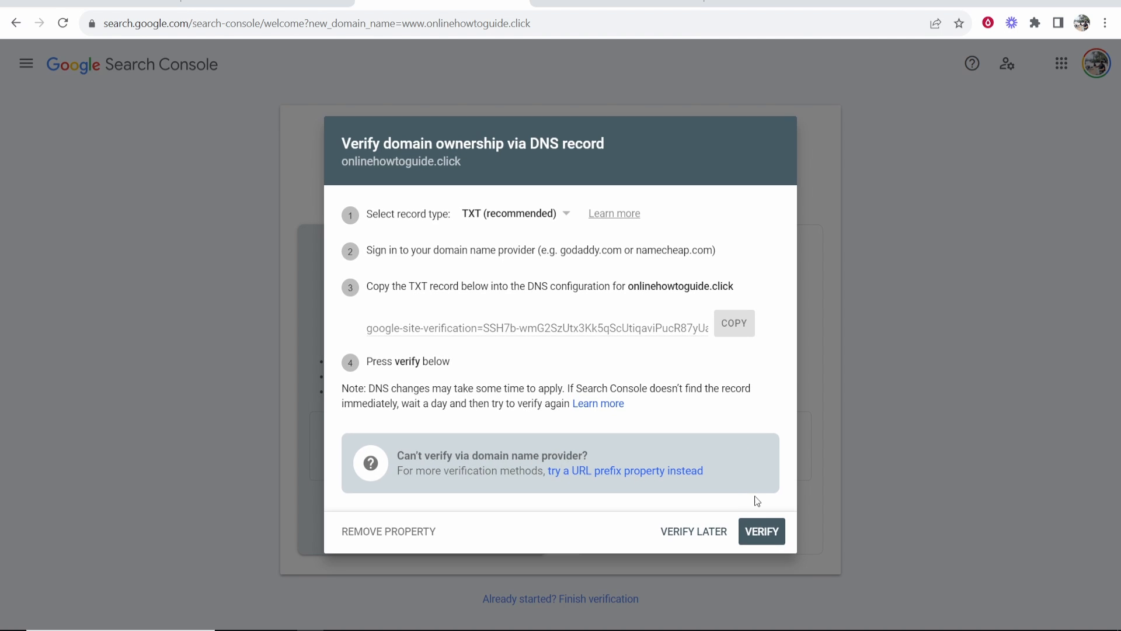
{"action": "left_click", "coordinate": [761, 530]}
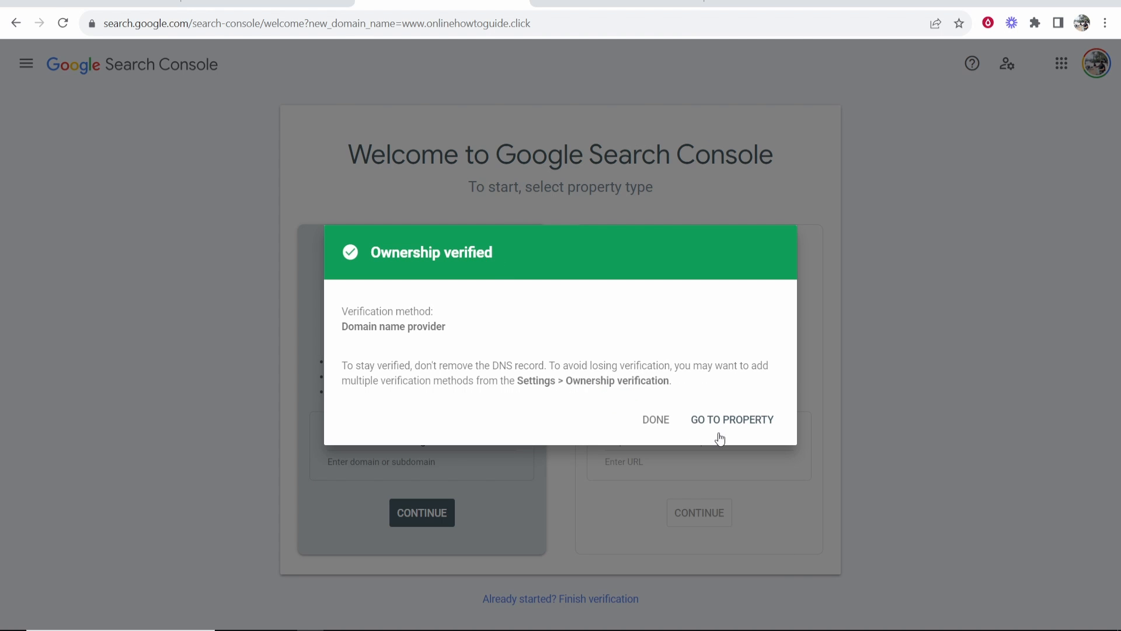
{"action": "left_click", "coordinate": [656, 425]}
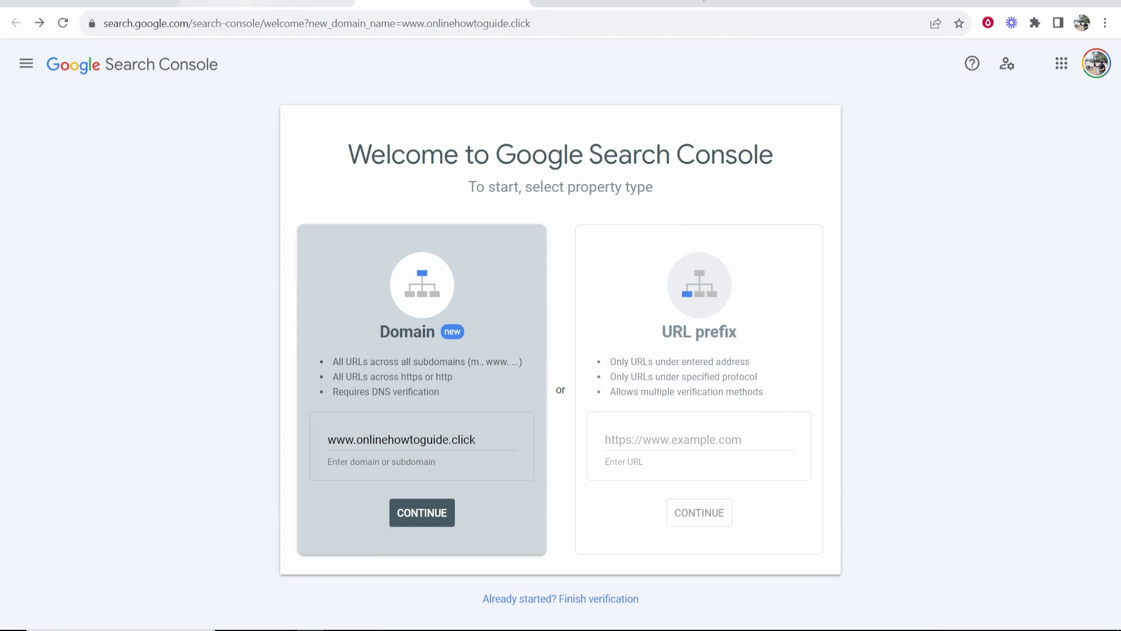
{"action": "left_click", "coordinate": [315, 2]}
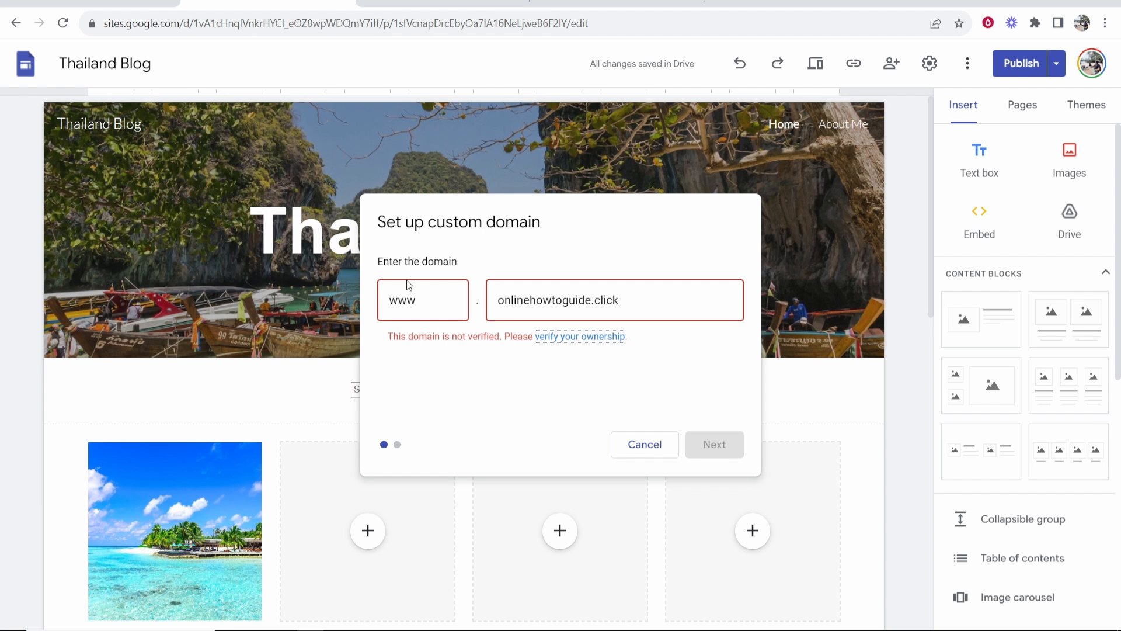
Restart the custom domain setup, enter www and onlinehowtoguide.click using the domain name copied from Namecheap, and continue to the registrar instructions
{"action": "left_click", "coordinate": [645, 444]}
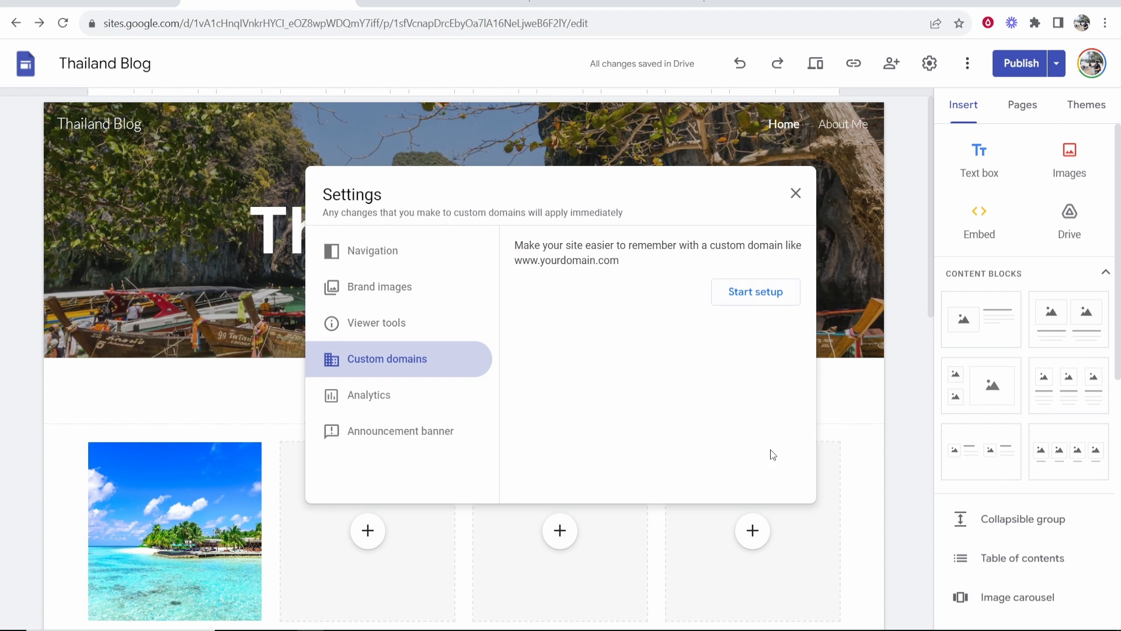
{"action": "left_click", "coordinate": [752, 291]}
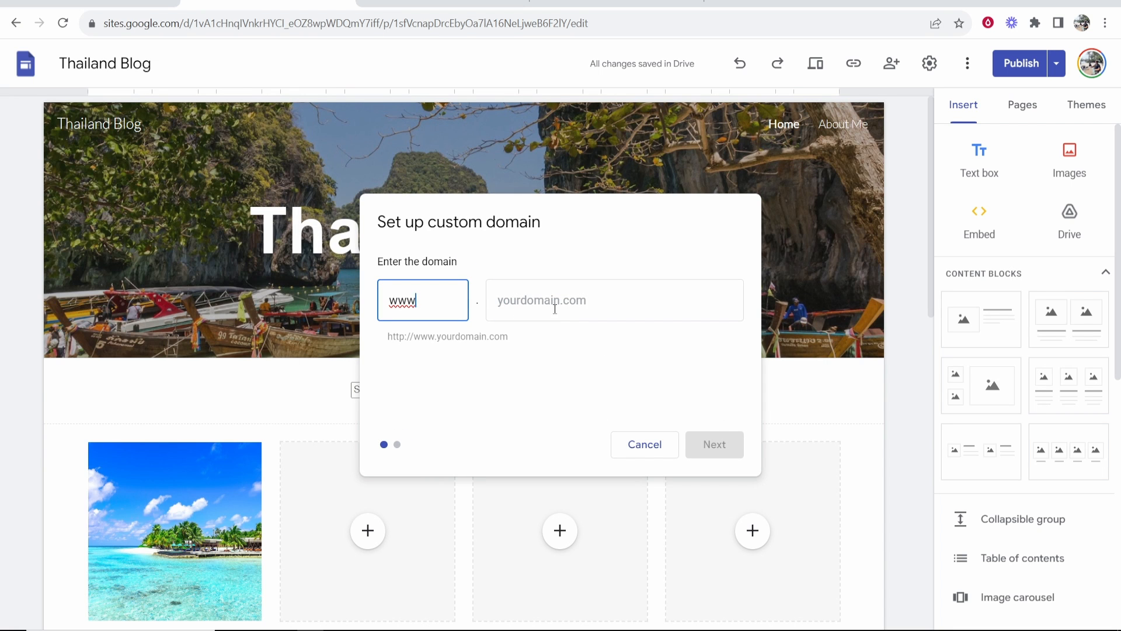
{"action": "left_click", "coordinate": [544, 2]}
{"action": "scroll", "coordinate": [286, 180], "scroll_direction": "up", "scroll_amount": 3}
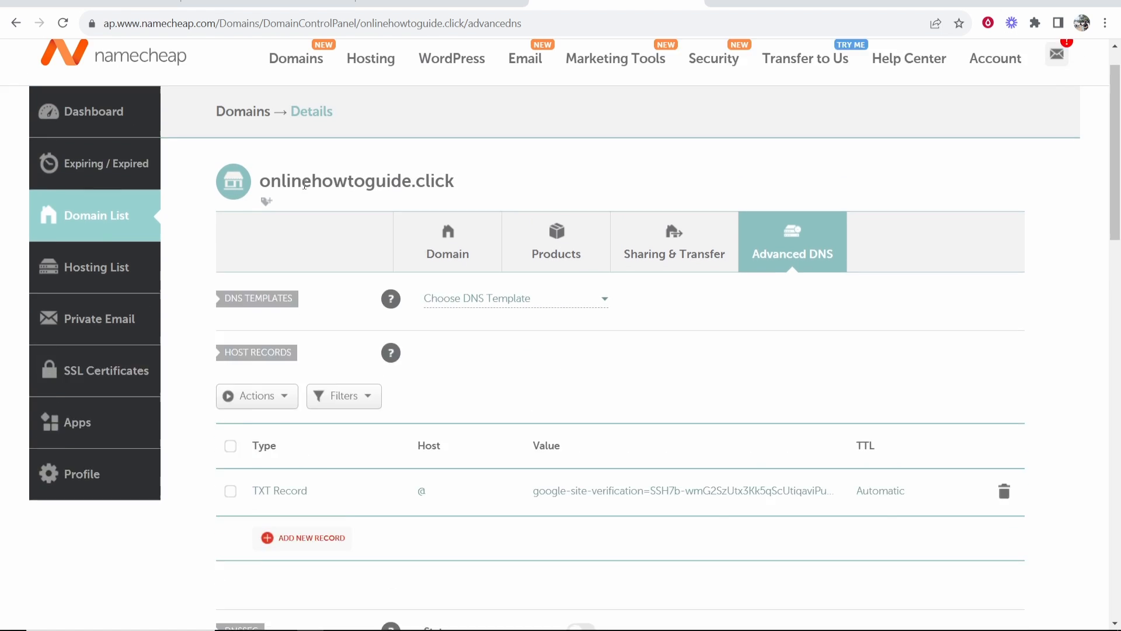
{"action": "mouse_move", "coordinate": [460, 228]}
{"action": "left_mouse_down"}
{"action": "mouse_move", "coordinate": [261, 233]}
{"action": "mouse_move", "coordinate": [455, 229]}
{"action": "left_mouse_up"}
{"action": "key", "text": "ctrl+c"}
{"action": "left_click", "coordinate": [269, 3]}
{"action": "right_click", "coordinate": [550, 318]}
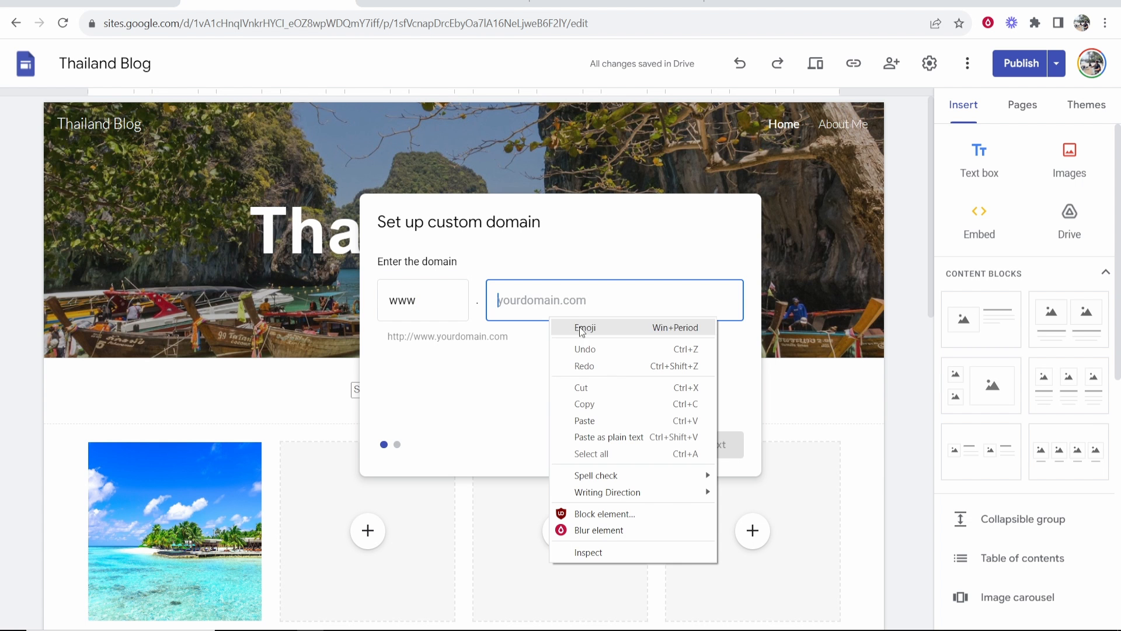
{"action": "left_click", "coordinate": [605, 423]}
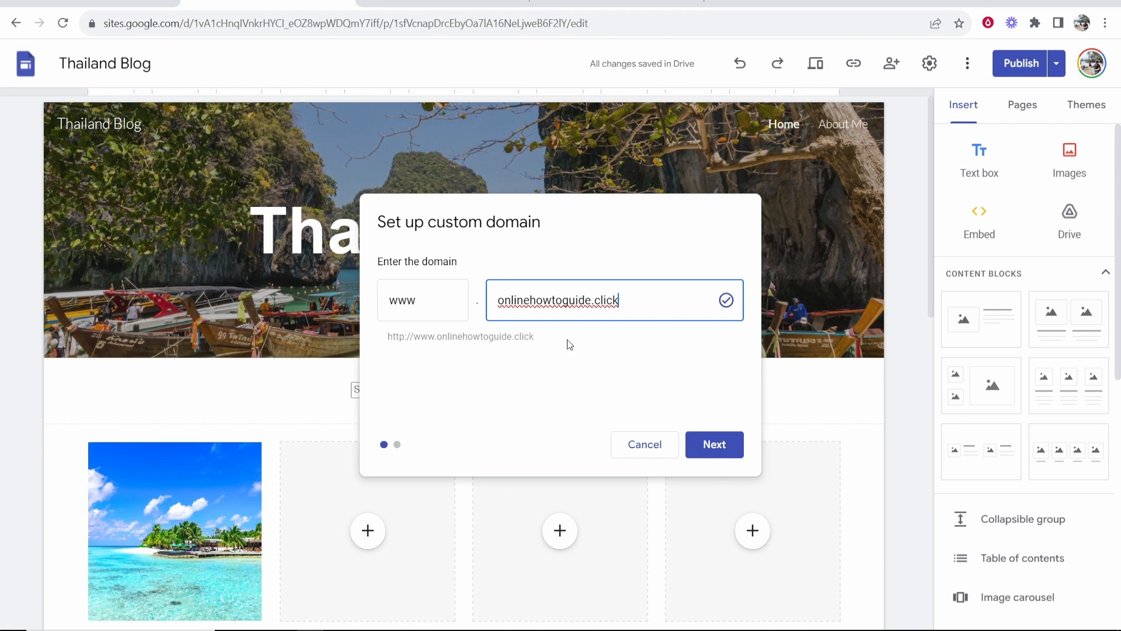
{"action": "left_click", "coordinate": [715, 444]}
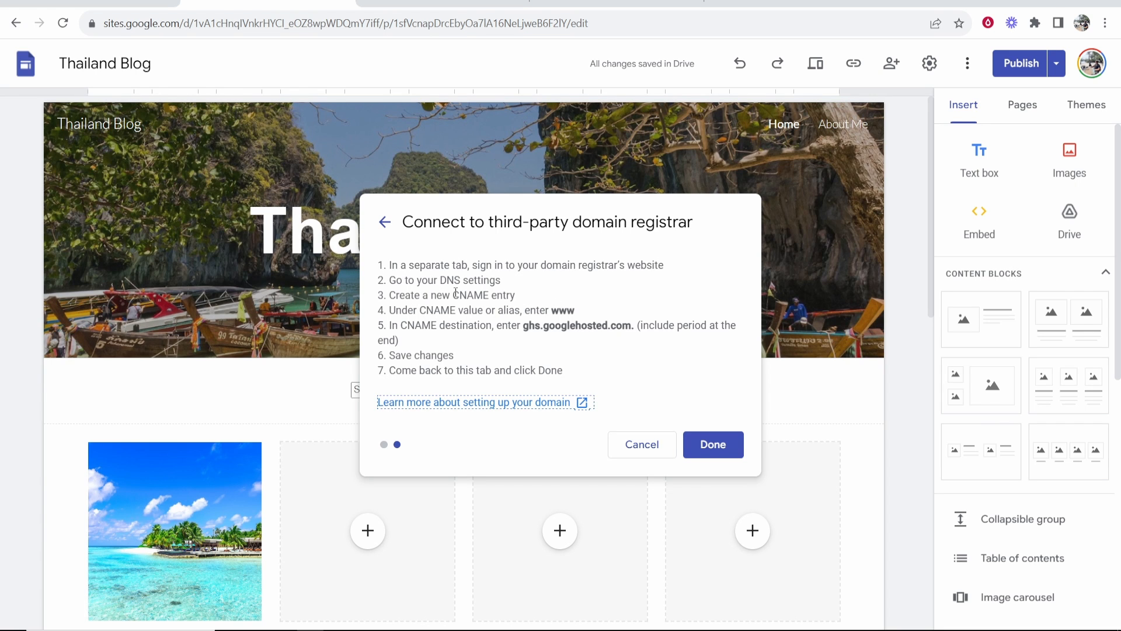
Review the CNAME instructions for the third-party registrar and copy the destination ghs.googlehosted.com. including its final period
{"action": "left_click_drag", "start_coordinate": [455, 291], "coordinate": [485, 295]}
{"action": "left_click", "coordinate": [533, 319]}
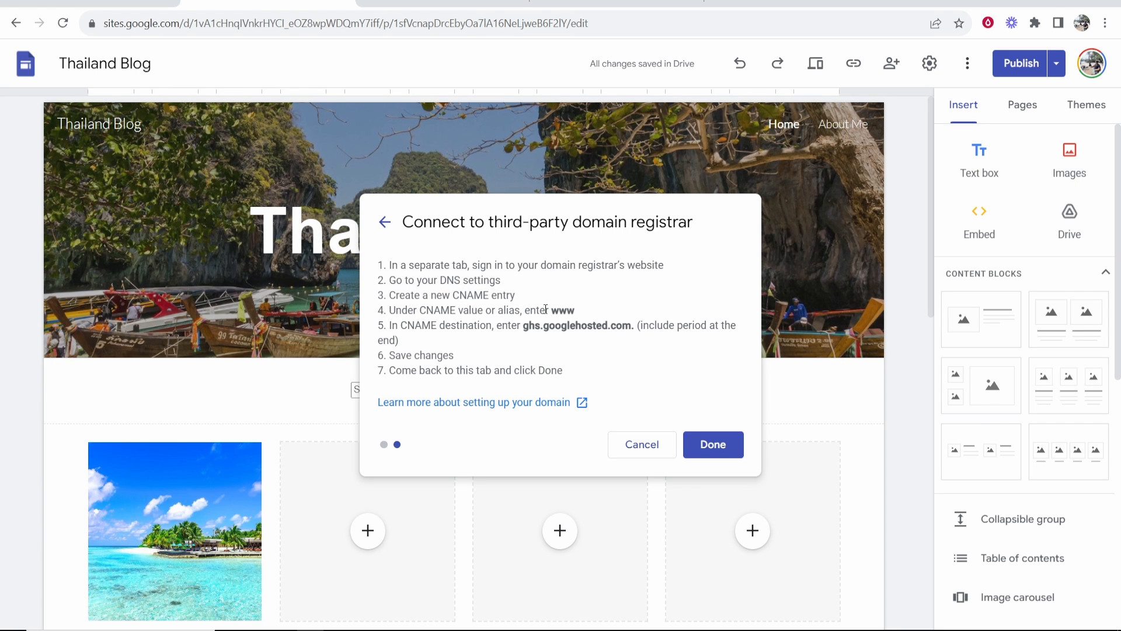
{"action": "left_click_drag", "start_coordinate": [552, 310], "coordinate": [632, 325]}
{"action": "left_click", "coordinate": [572, 311]}
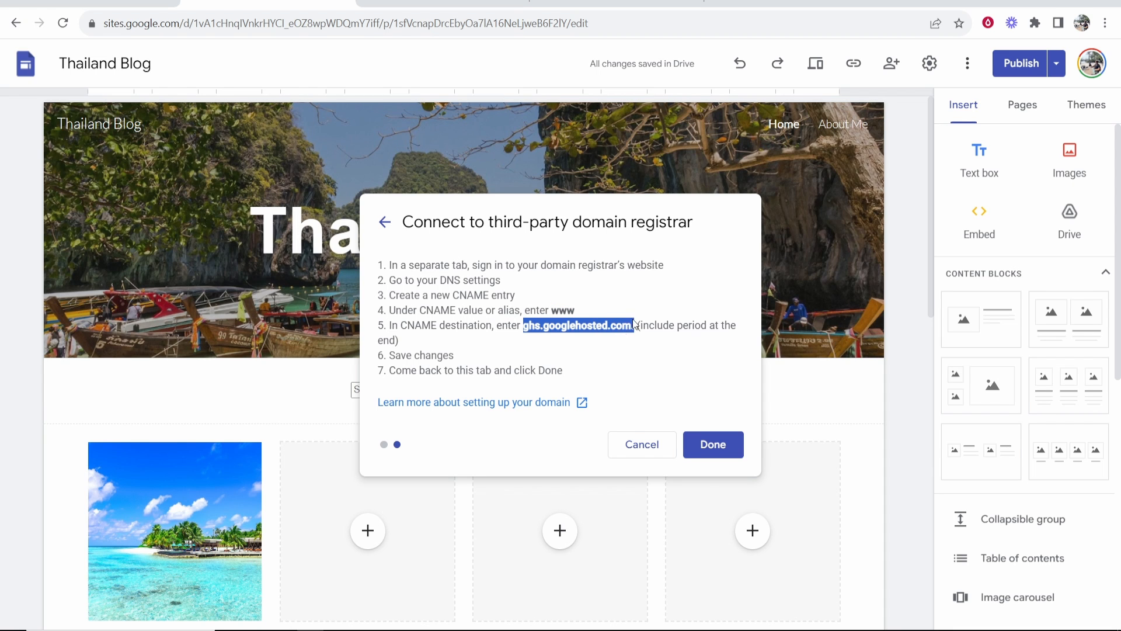
{"action": "right_click", "coordinate": [578, 328]}
{"action": "left_click", "coordinate": [607, 338]}
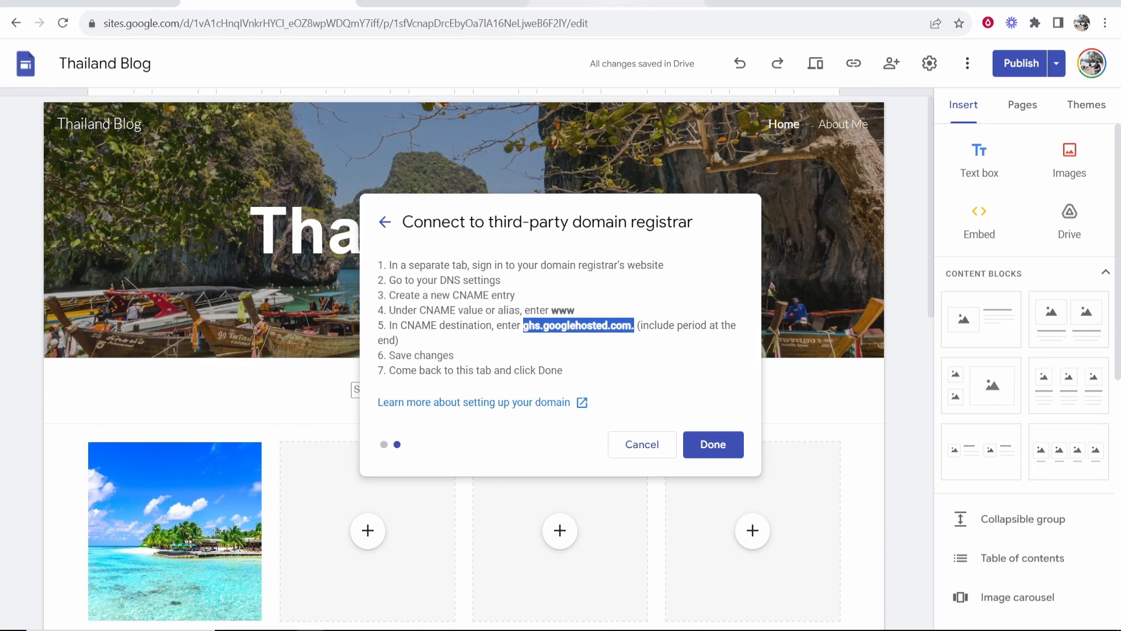
Switch to Namecheap and add a CNAME host record with host www for onlinehowtoguide.click
{"action": "left_click", "coordinate": [616, 3]}
{"action": "scroll", "coordinate": [473, 292], "scroll_direction": "down", "scroll_amount": 3}
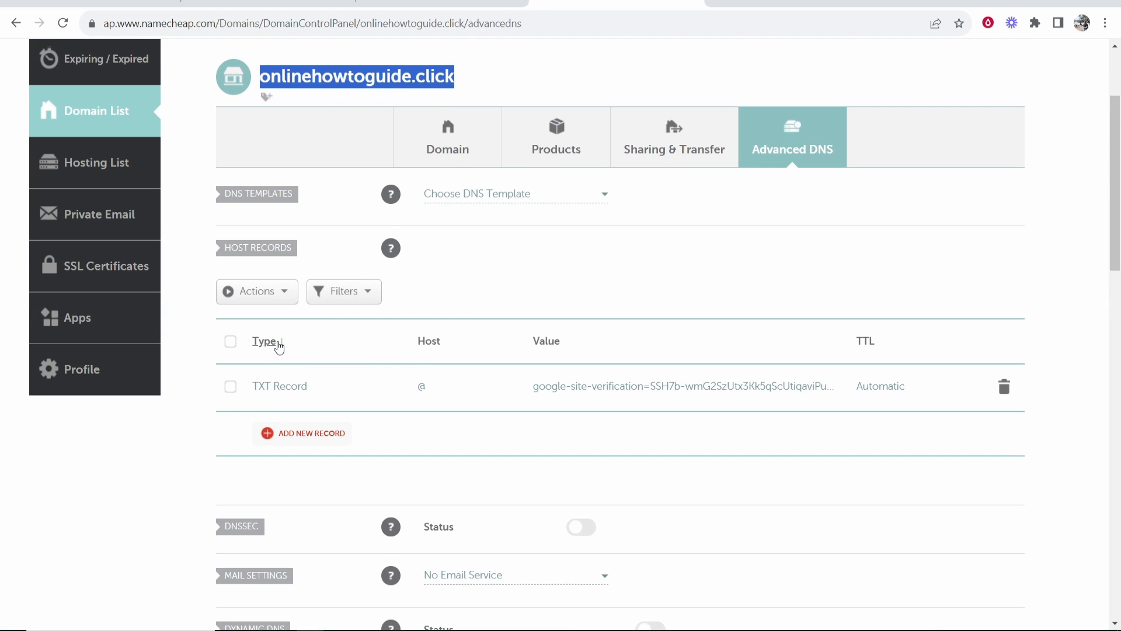
{"action": "scroll", "coordinate": [268, 309], "scroll_direction": "down", "scroll_amount": 1}
{"action": "left_click", "coordinate": [279, 366]}
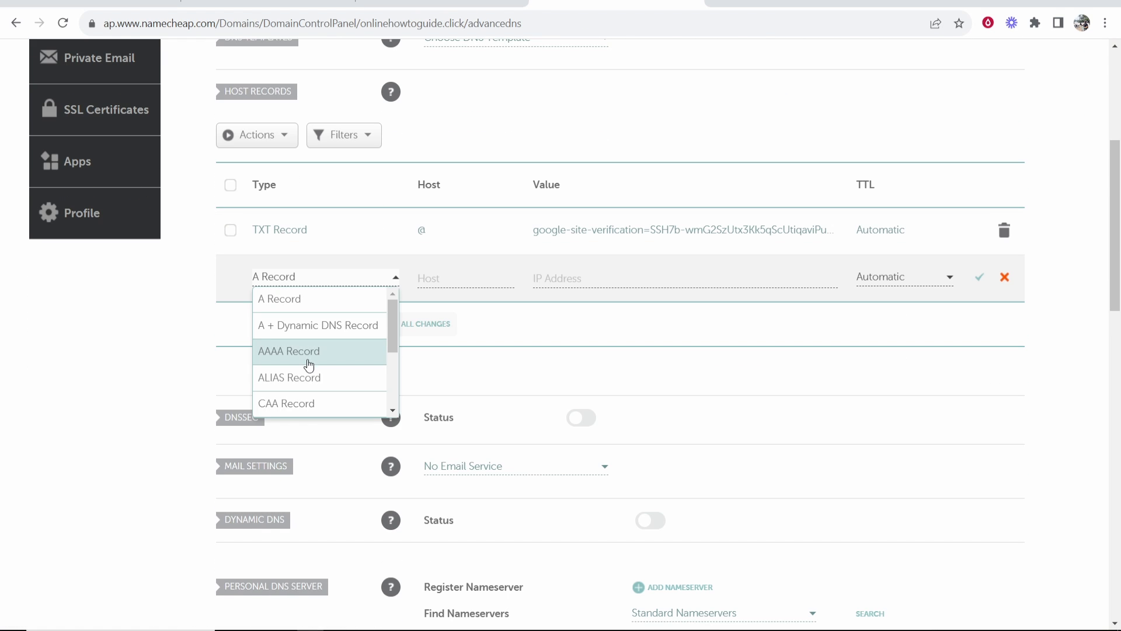
{"action": "scroll", "coordinate": [294, 354], "scroll_direction": "down", "scroll_amount": 1}
{"action": "scroll", "coordinate": [295, 355], "scroll_direction": "down", "scroll_amount": 1}
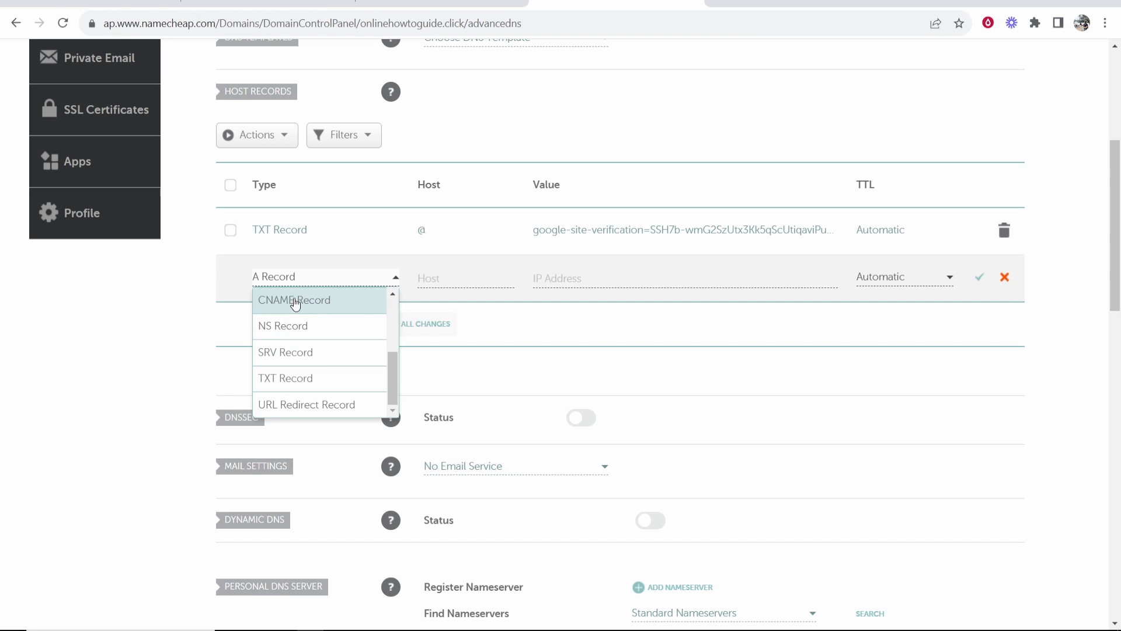
{"action": "left_click", "coordinate": [296, 299]}
{"action": "left_click", "coordinate": [439, 278]}
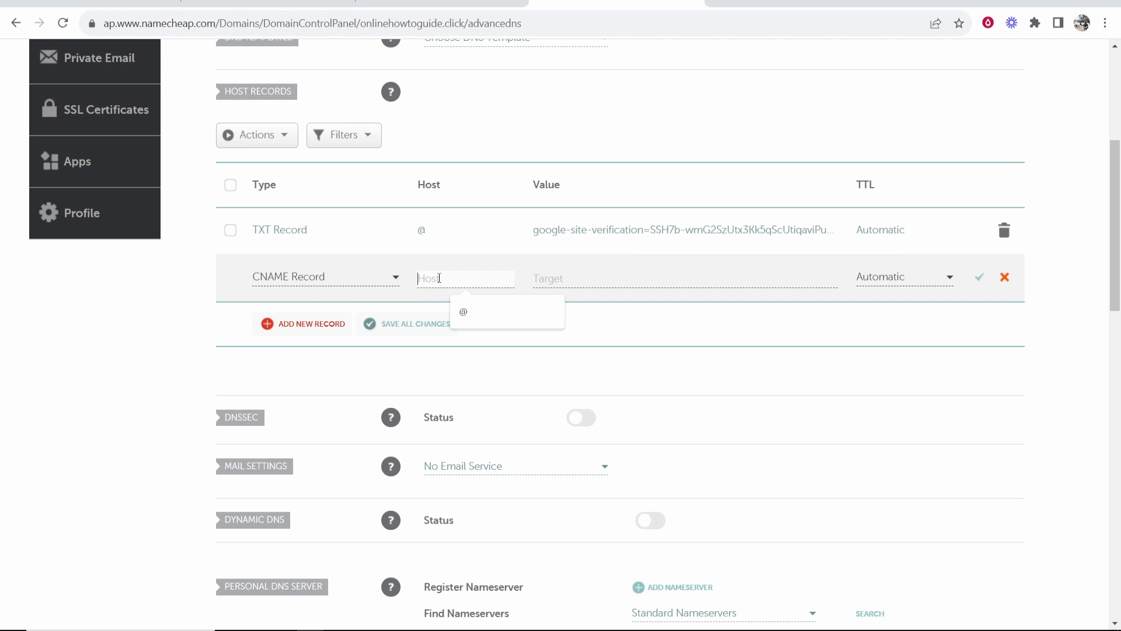
{"action": "type", "text": "www"}
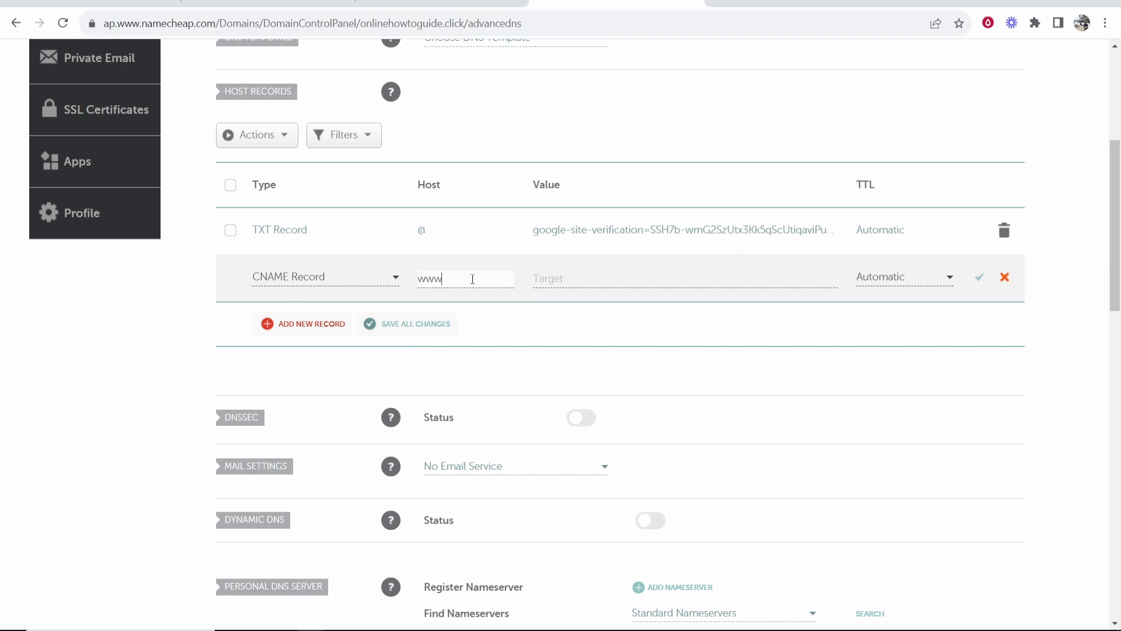
Paste ghs.googlehosted.com. as the CNAME record's target, check it against the Google Sites instructions, and save the record
{"action": "left_click", "coordinate": [583, 278]}
{"action": "right_click", "coordinate": [584, 279]}
{"action": "left_click", "coordinate": [613, 377]}
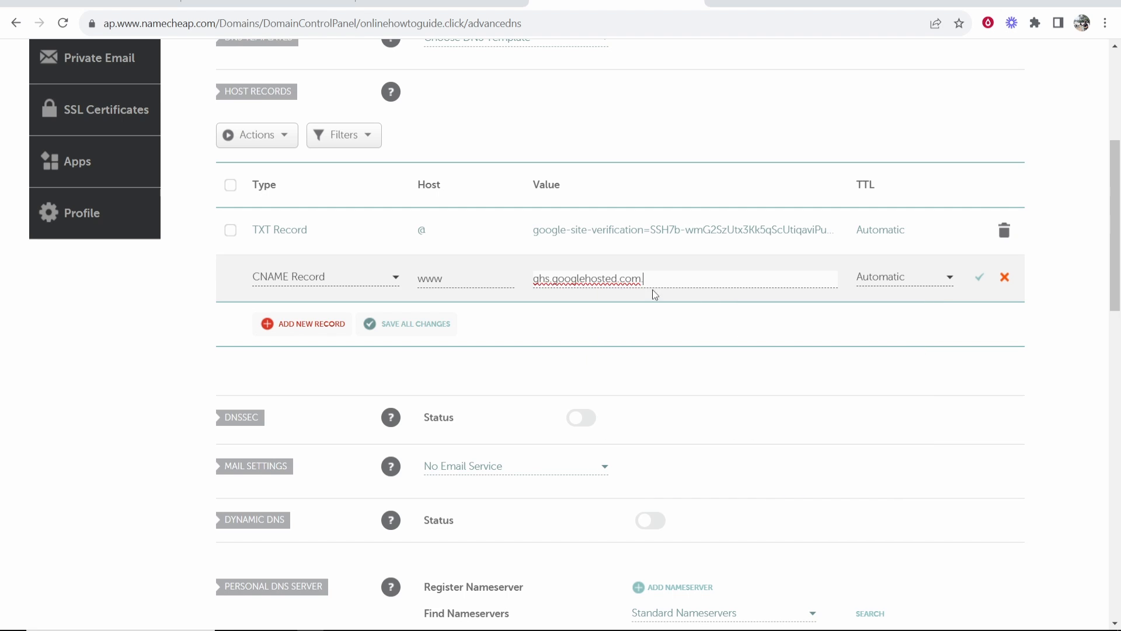
{"action": "key", "text": "ctrl+a"}
{"action": "left_click", "coordinate": [268, 3]}
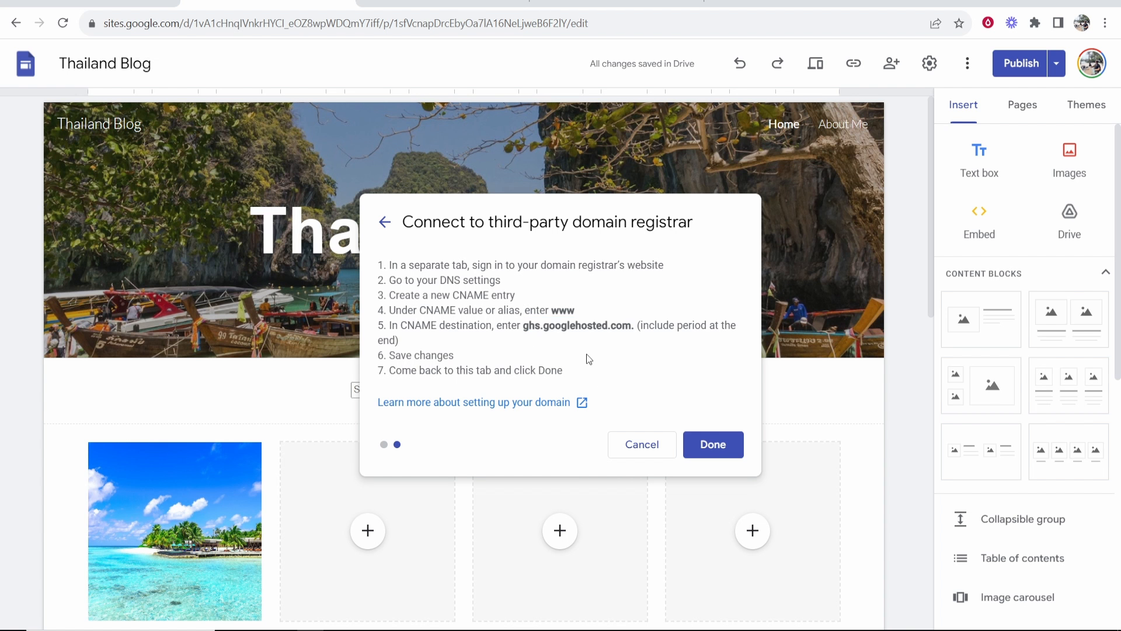
{"action": "left_click", "coordinate": [613, 3]}
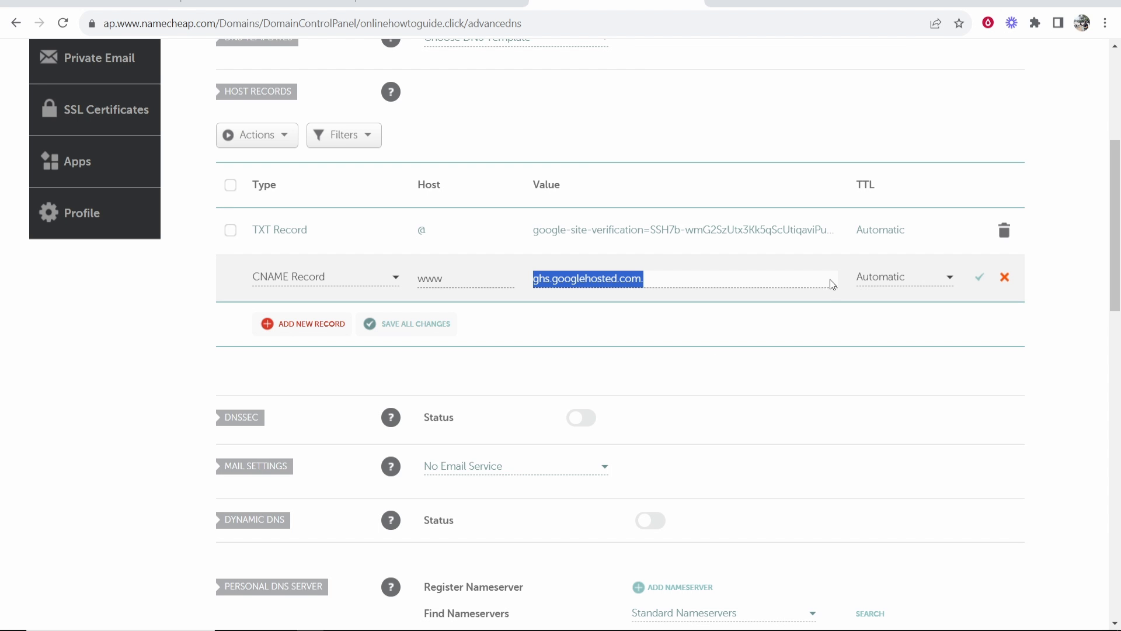
{"action": "left_click", "coordinate": [981, 279]}
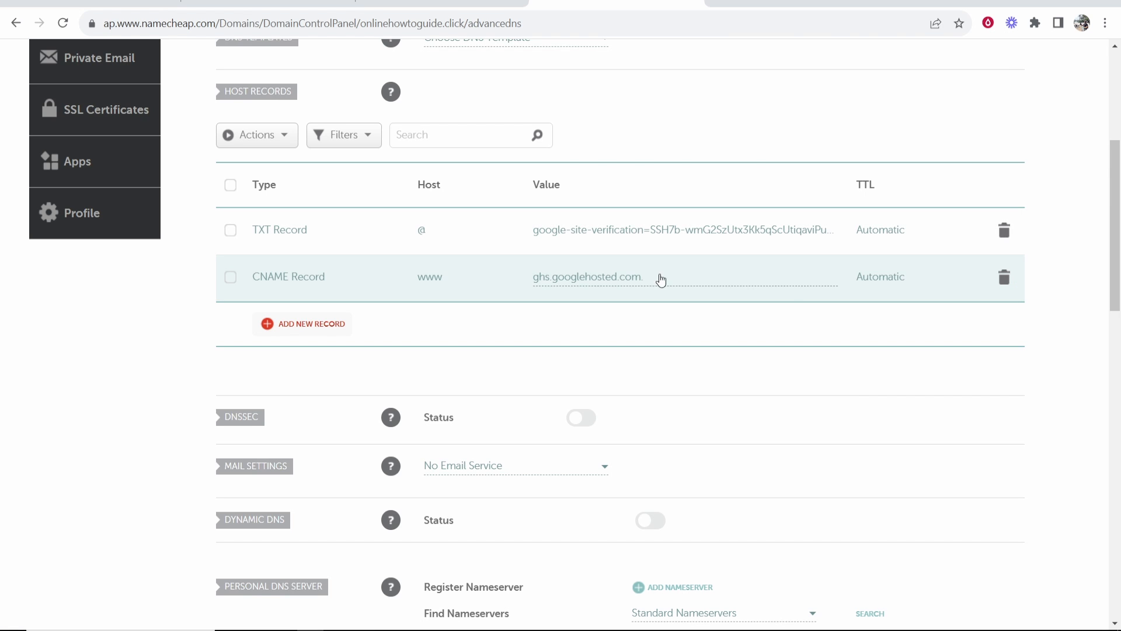
Return to Google Sites and finish connecting the domain to the third-party registrar
{"action": "left_click", "coordinate": [467, 3]}
{"action": "left_click", "coordinate": [275, 3]}
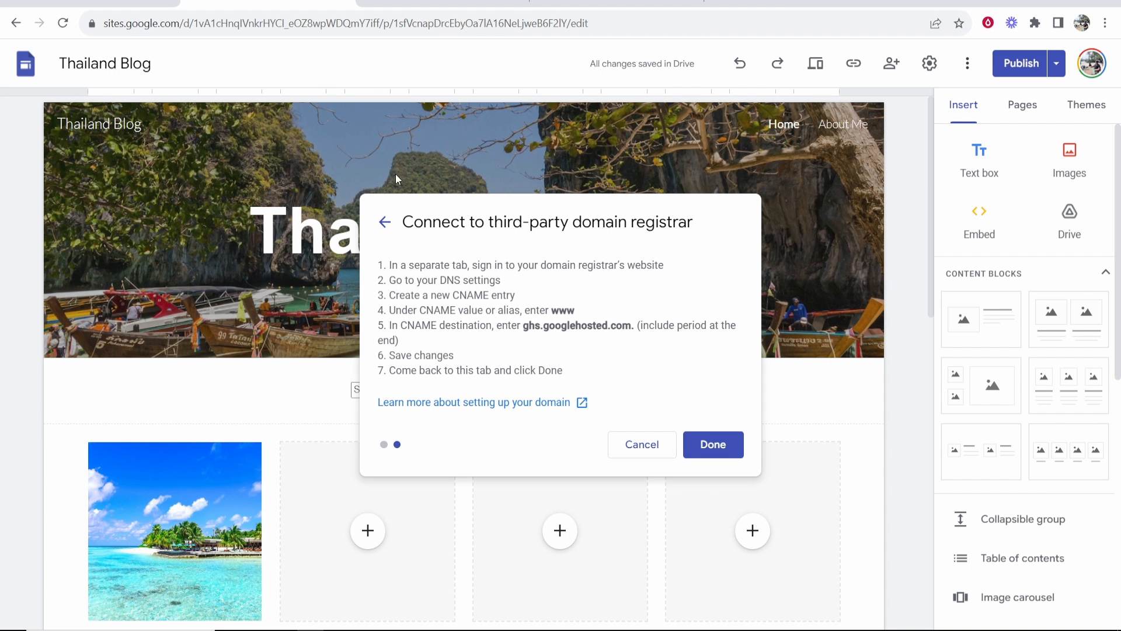
{"action": "left_click", "coordinate": [729, 453]}
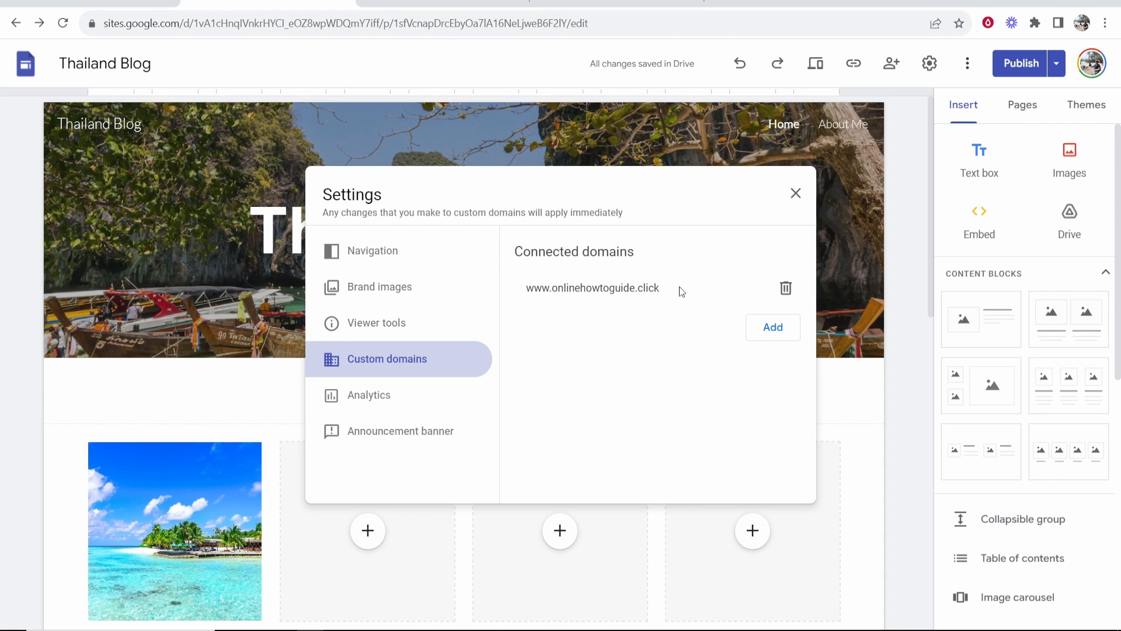
{"action": "left_click_drag", "start_coordinate": [678, 287], "coordinate": [525, 297]}
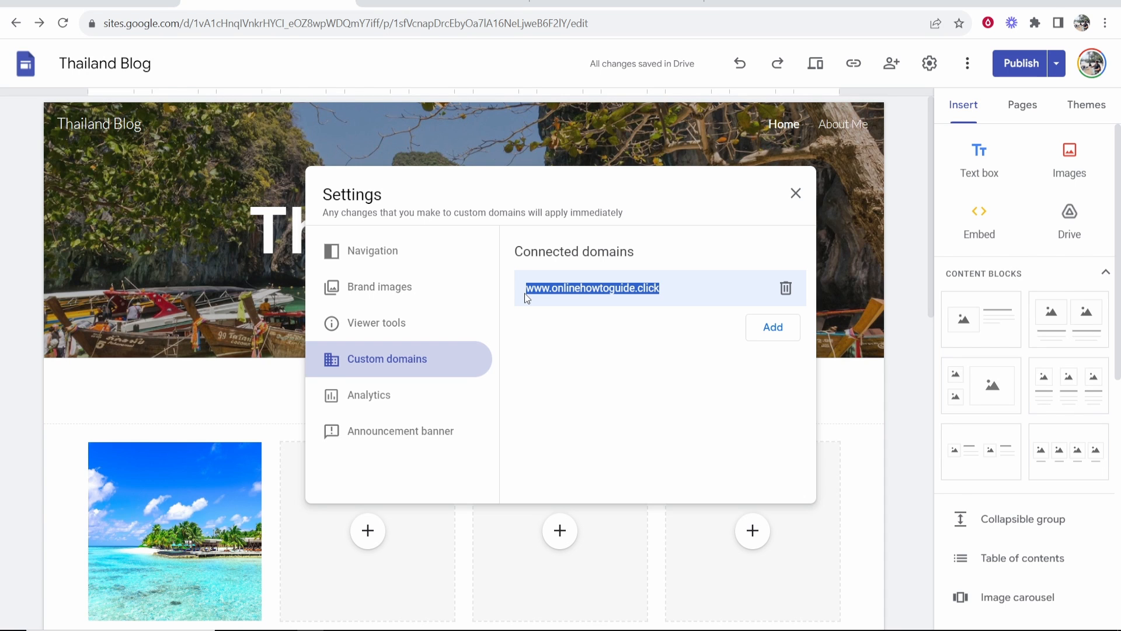
{"action": "right_click", "coordinate": [562, 286]}
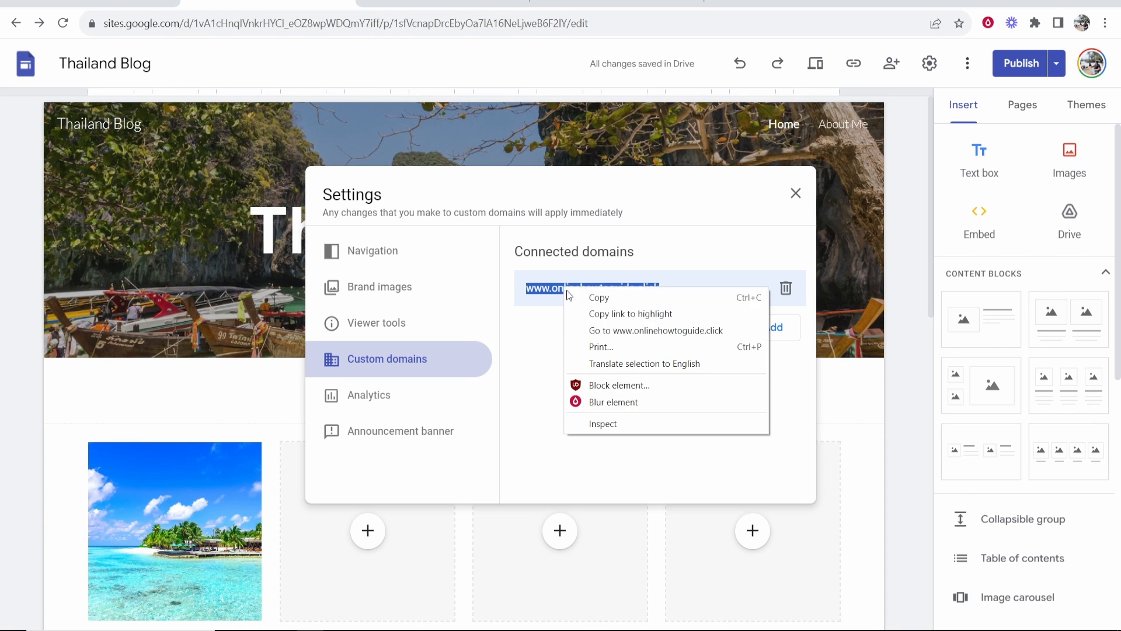
{"action": "left_click", "coordinate": [619, 328]}
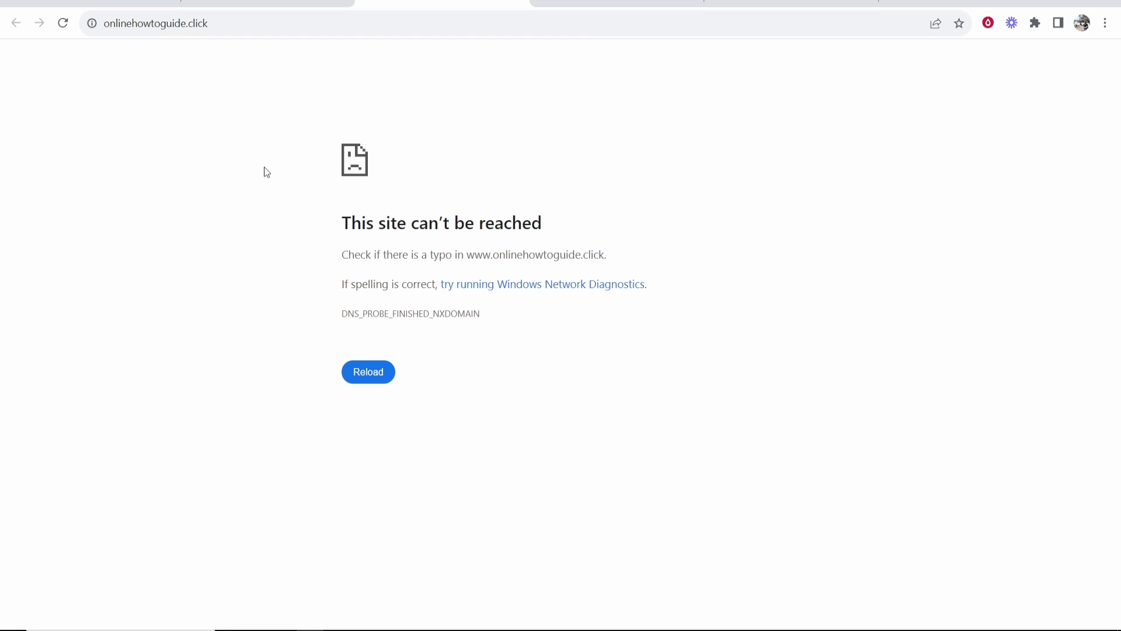
{"action": "left_click", "coordinate": [521, 3]}
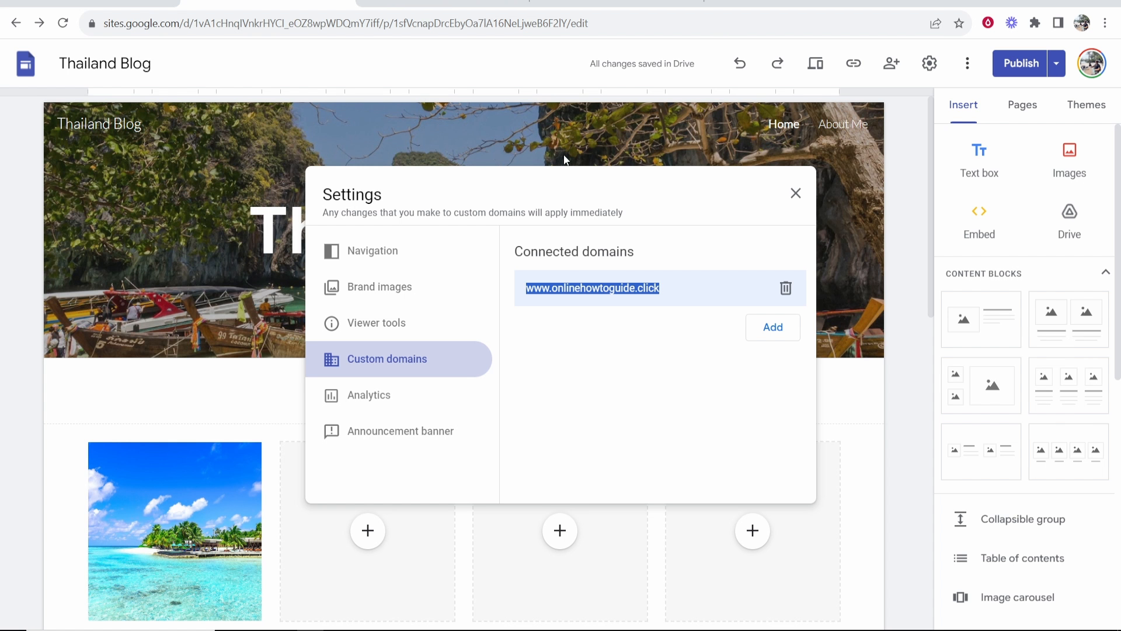